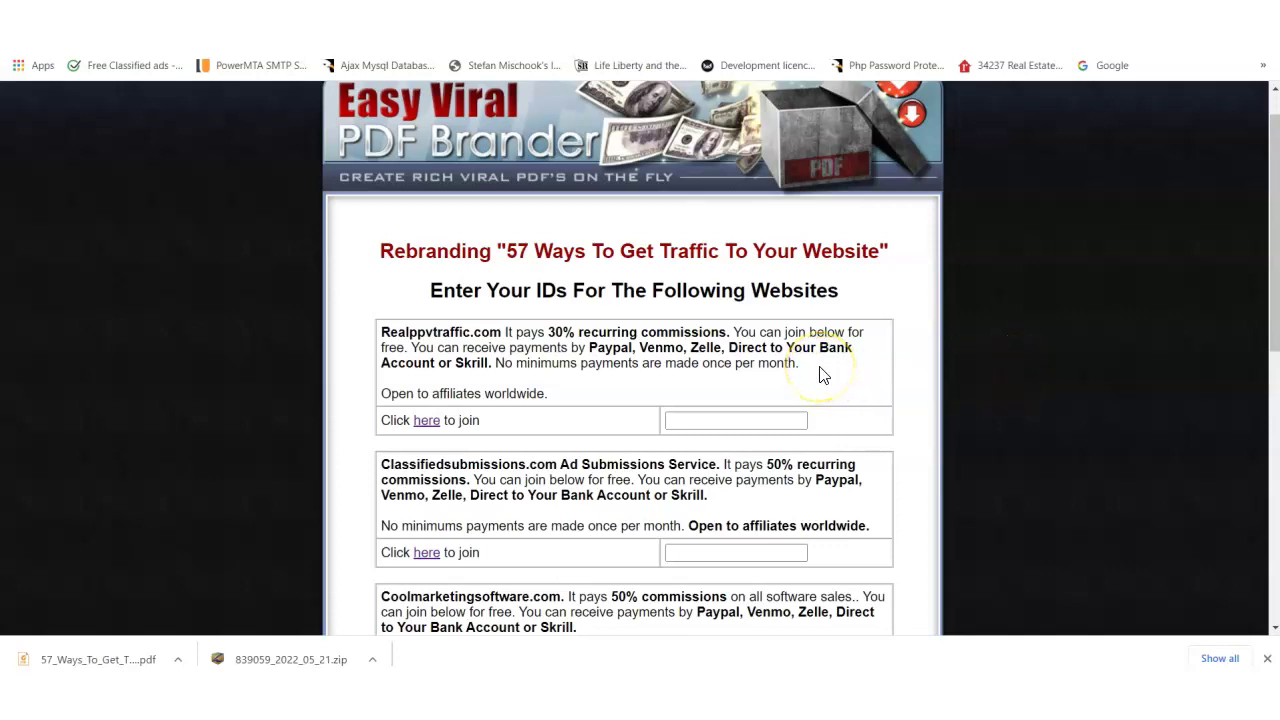
Scroll through the branding page to review the affiliate signup links.
drag(1276, 280, 1276, 280)
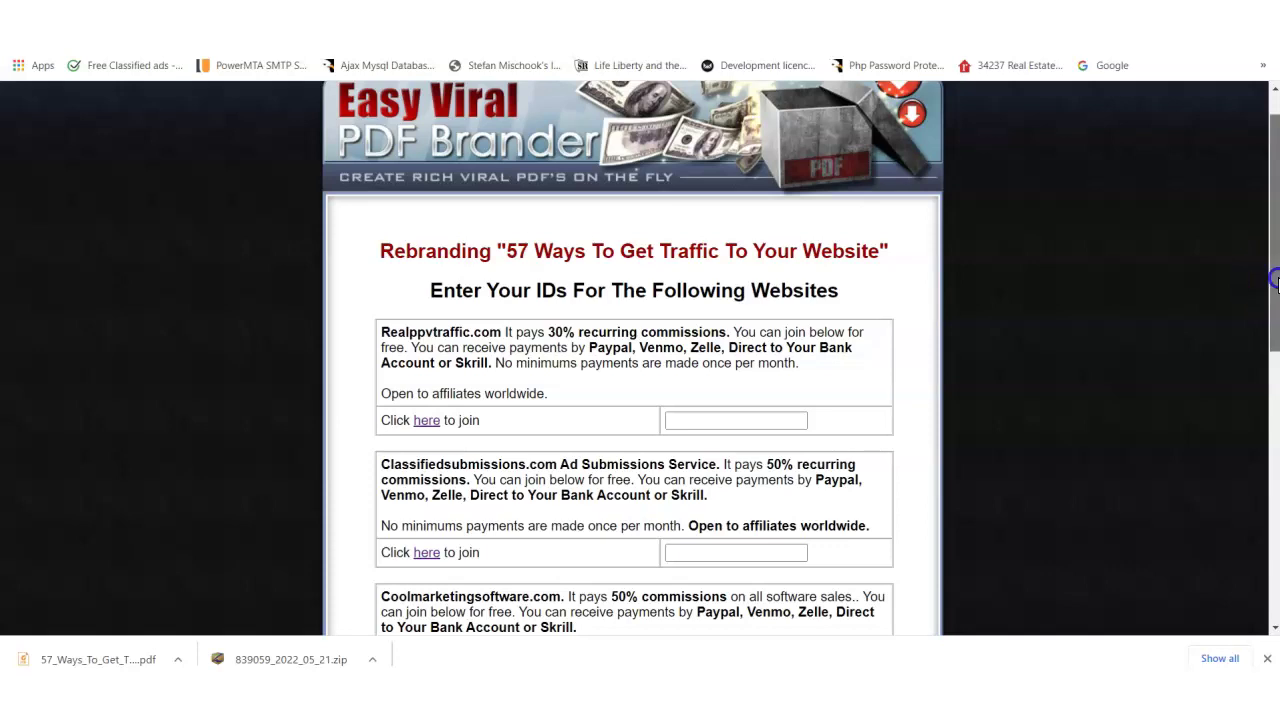
drag(1276, 280, 1276, 280)
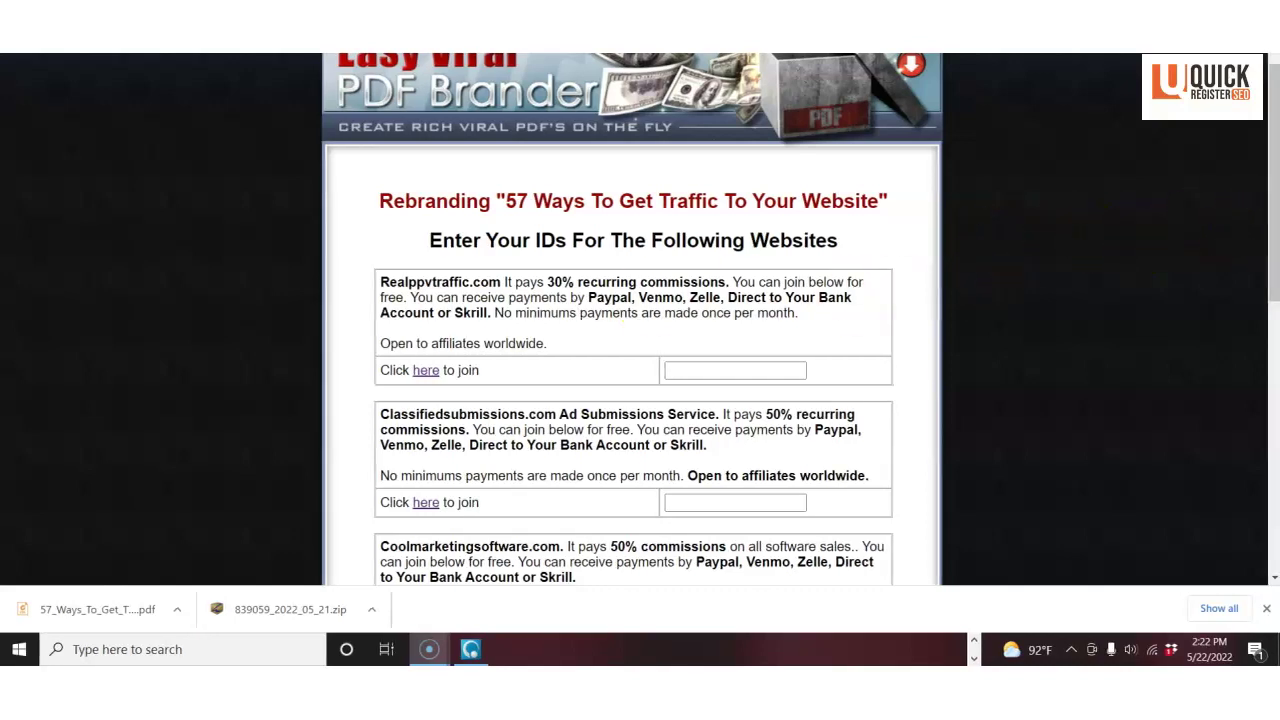
mouse_move(1275, 265)
mouse_down()
mouse_move(1275, 285)
mouse_move(1275, 273)
mouse_up()
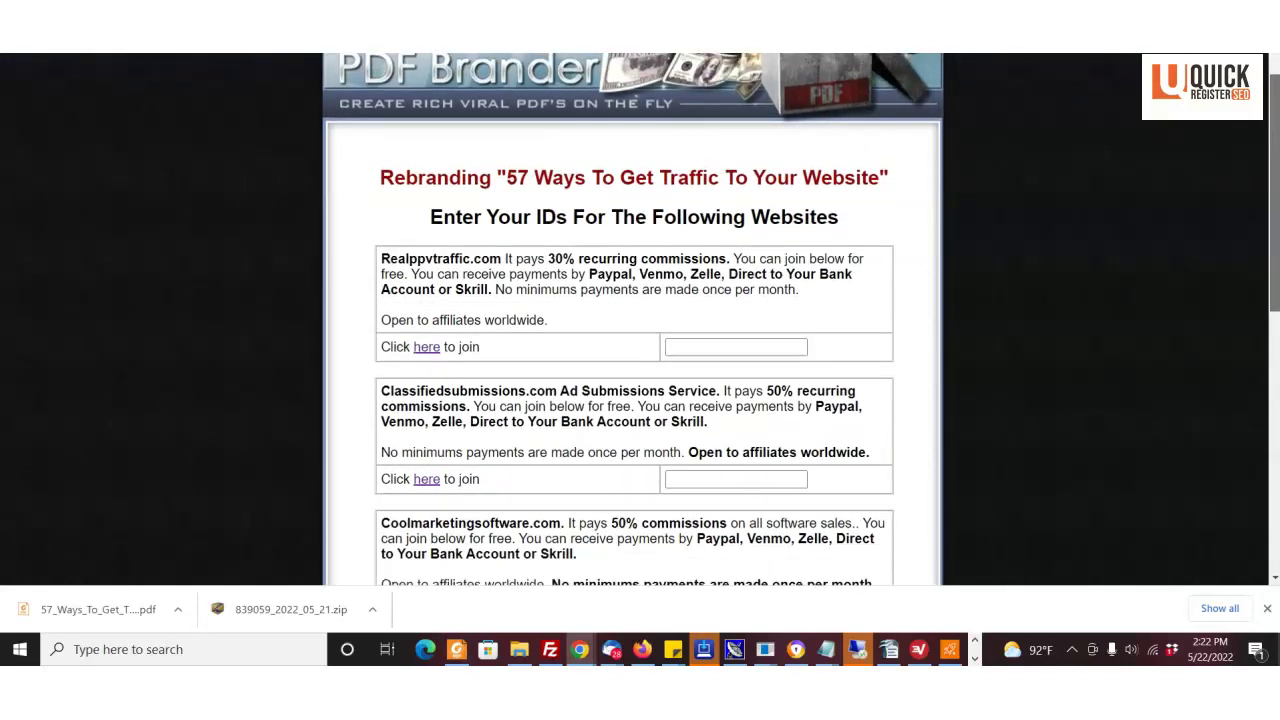
drag(1275, 273, 1275, 263)
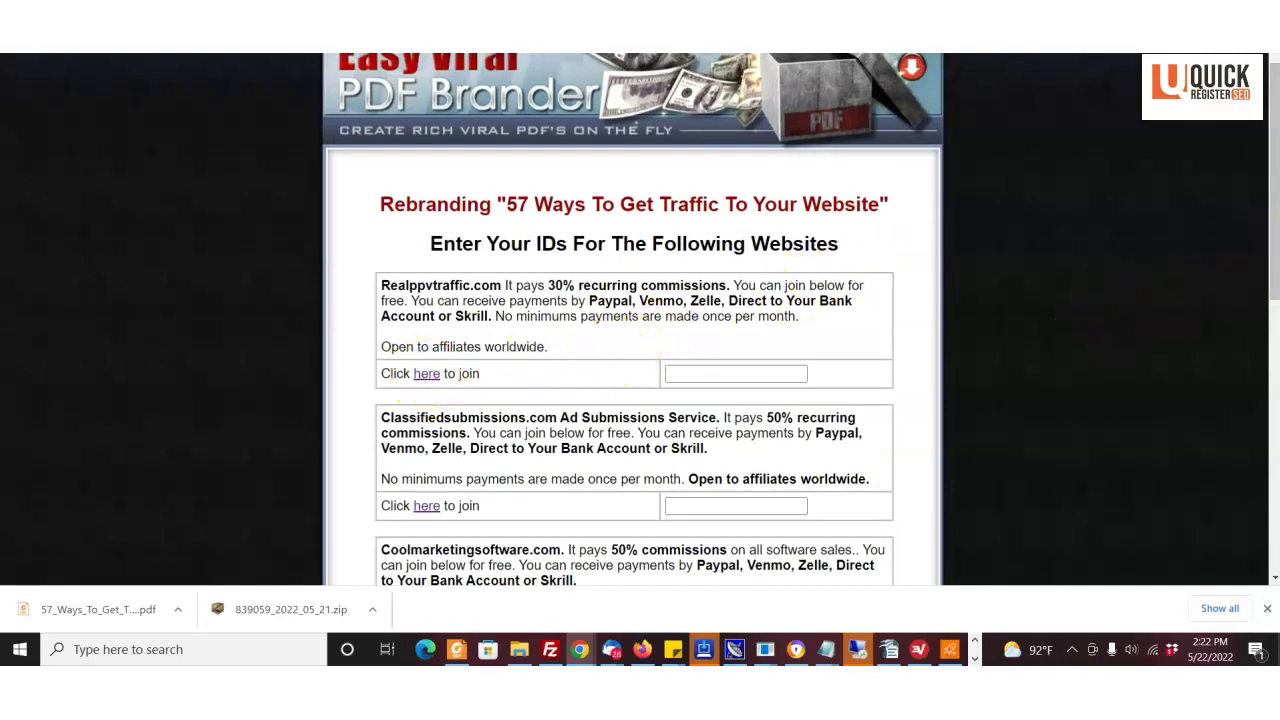
drag(1277, 255, 1277, 270)
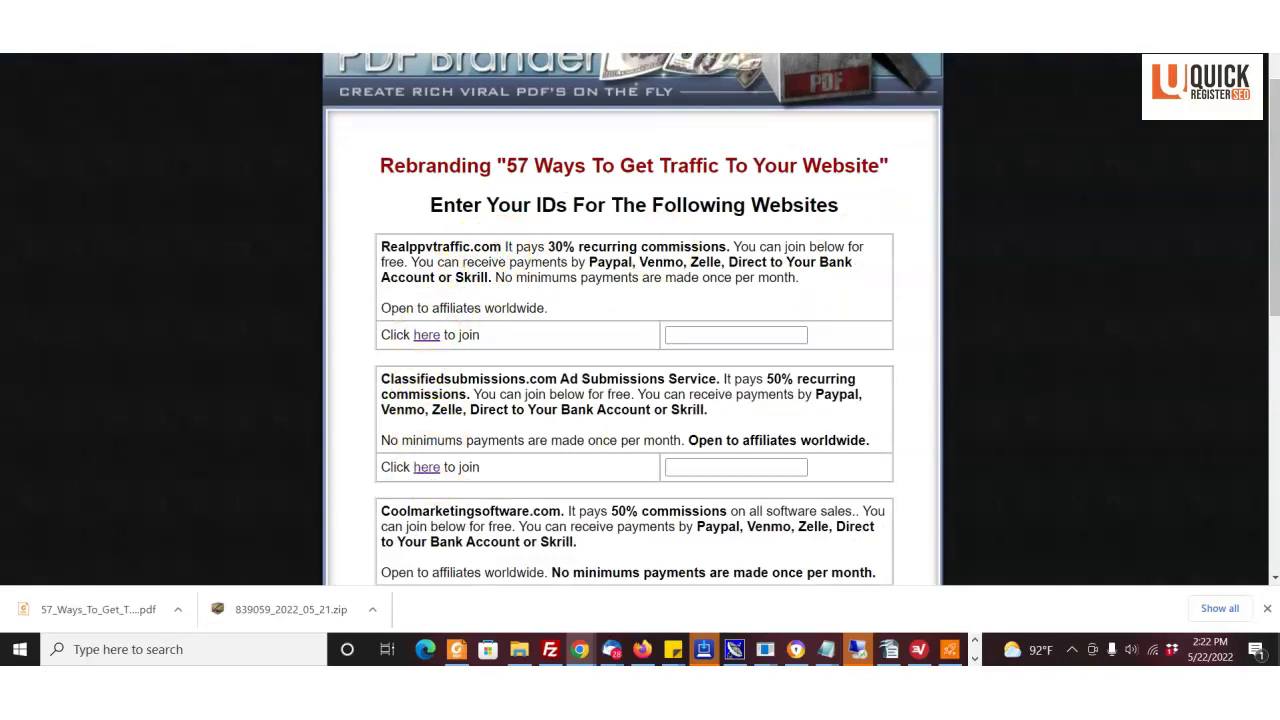
drag(1277, 292, 1209, 374)
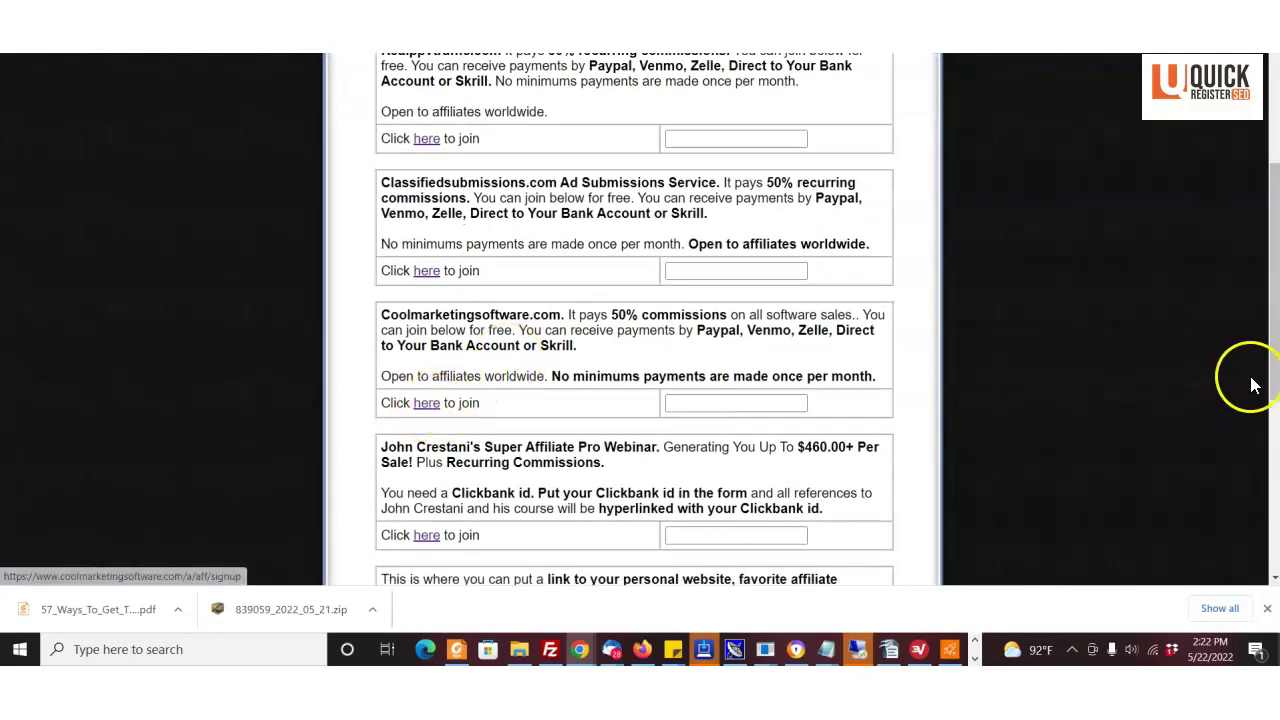
drag(1272, 386, 1274, 450)
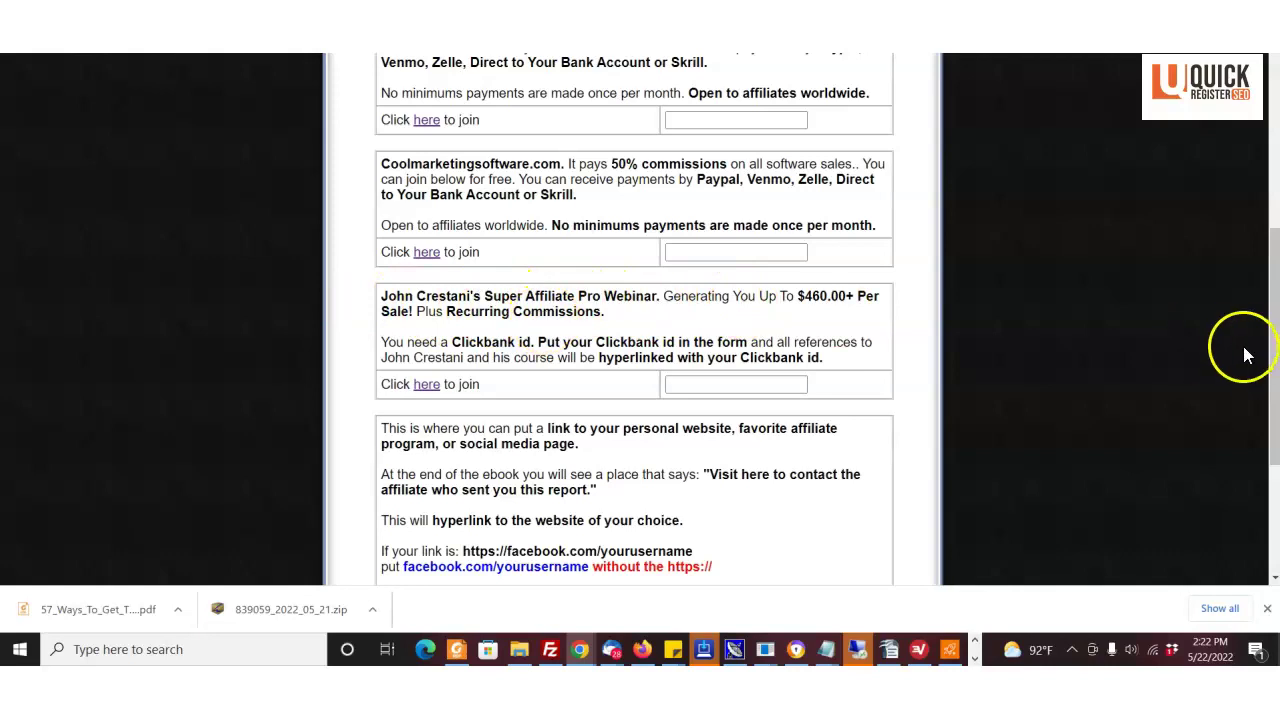
drag(1272, 375, 1272, 285)
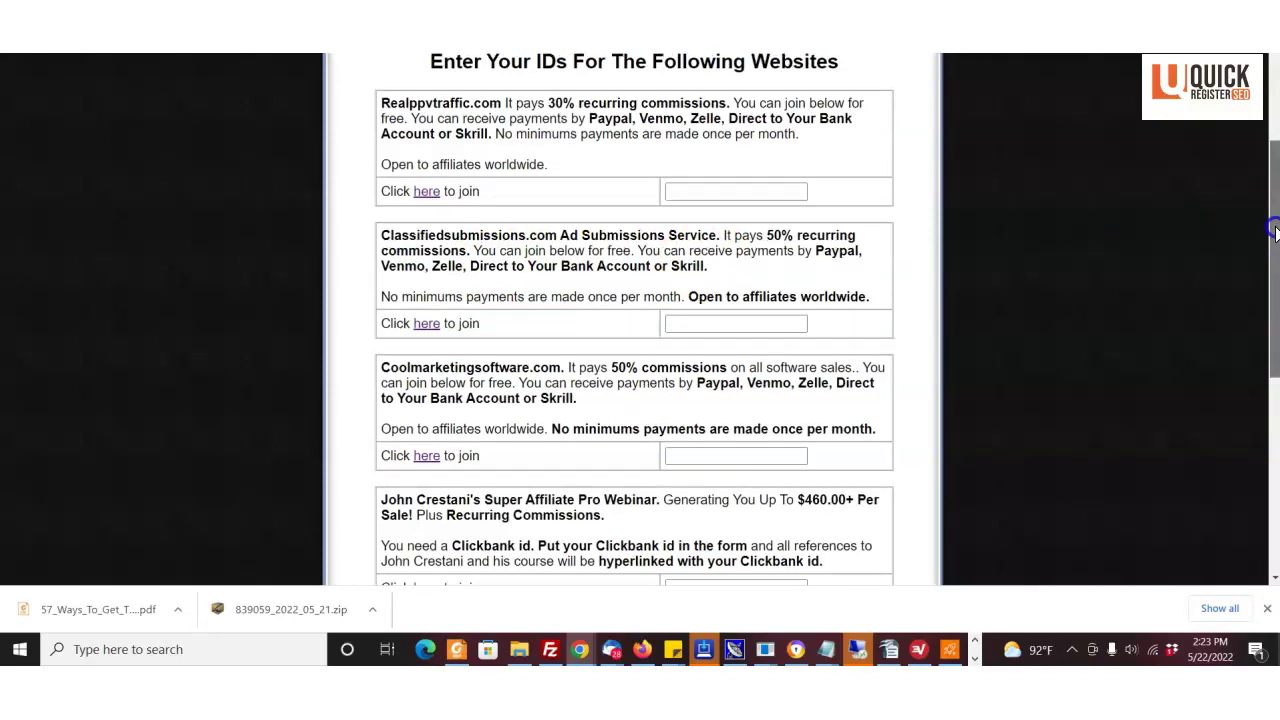
drag(1274, 232, 1274, 213)
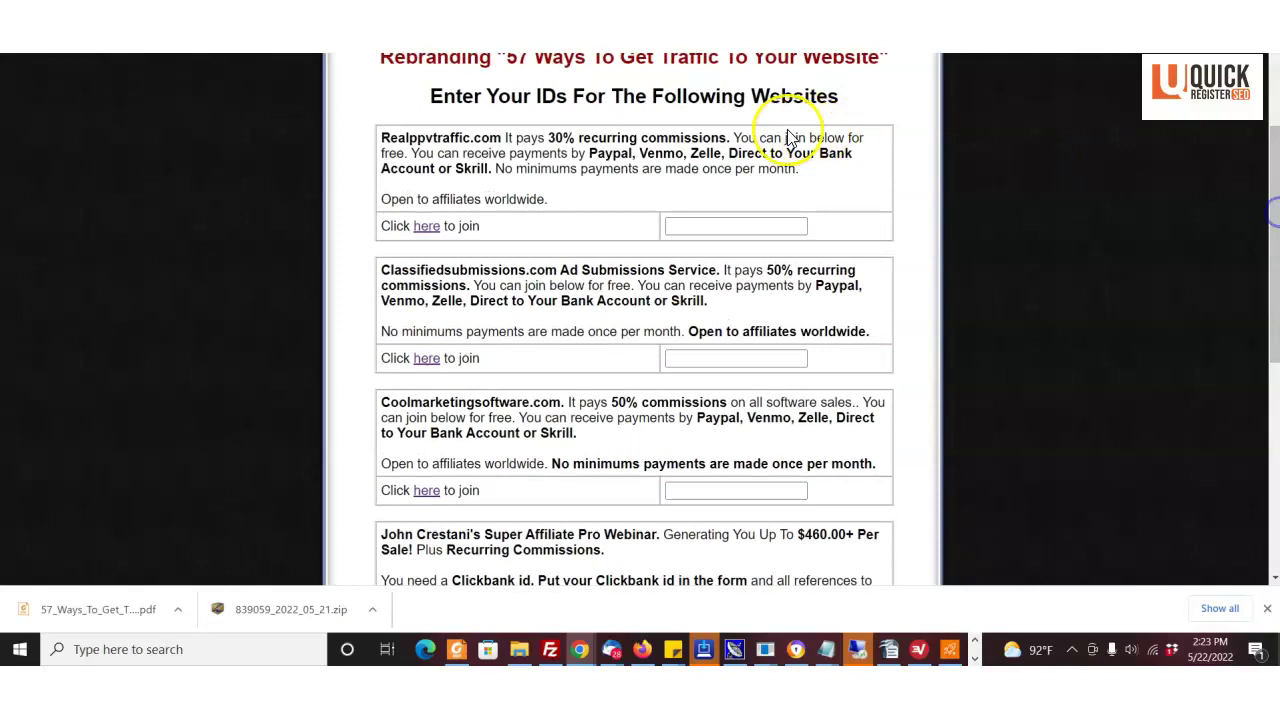
Preview the Realppvtraffic affiliate signup form and its list of affiliate payout types.
click(428, 228)
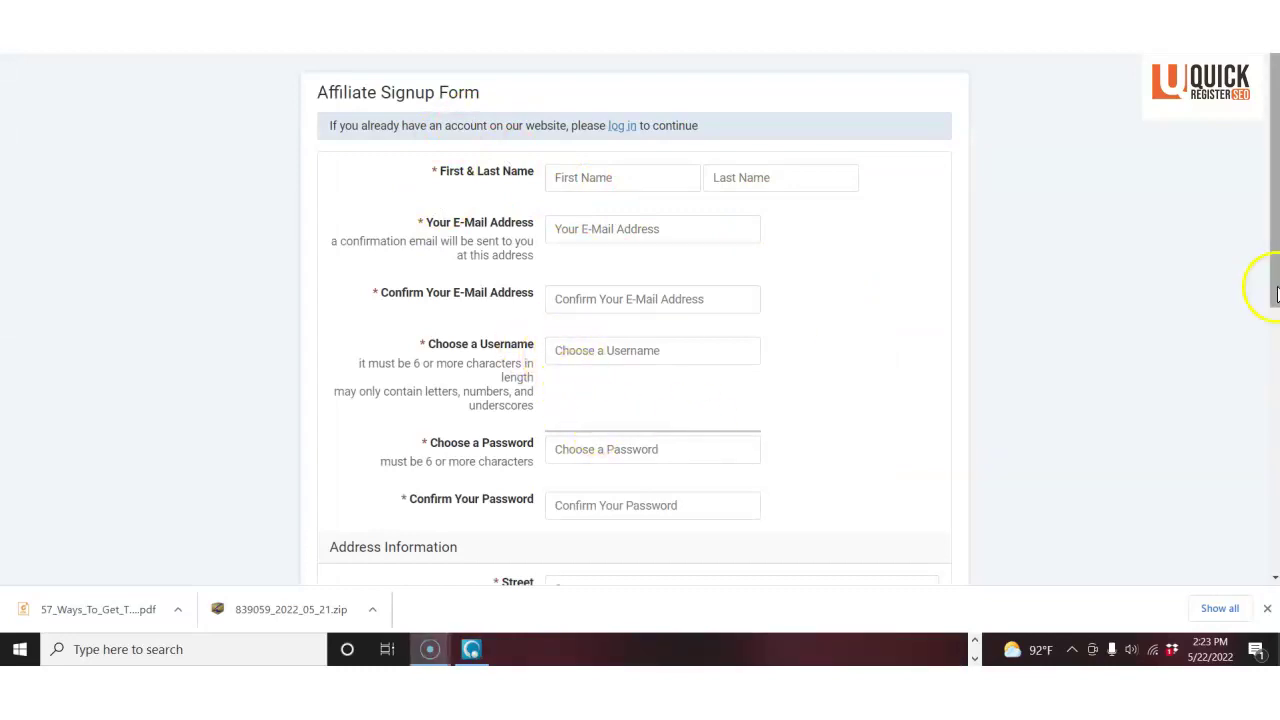
scroll(1260, 288, down, 3)
scroll(1262, 255, down, 2)
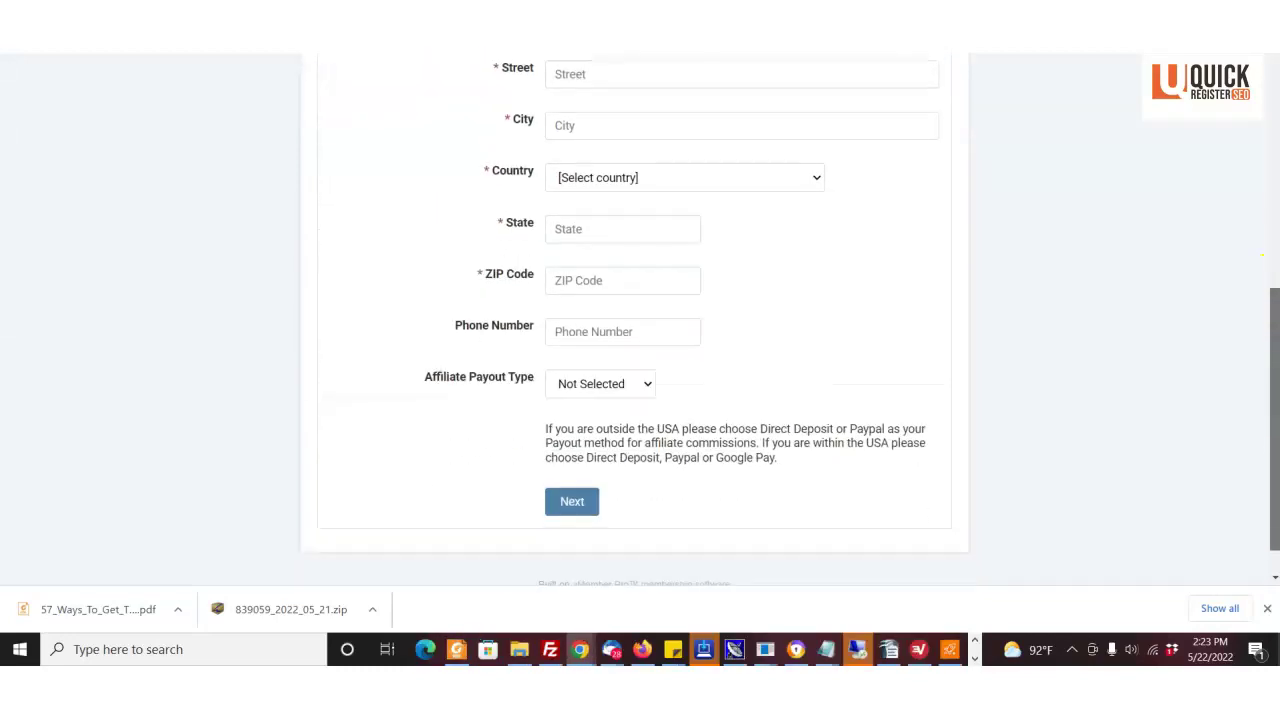
scroll(1262, 255, up, 1)
scroll(640, 320, down, 2)
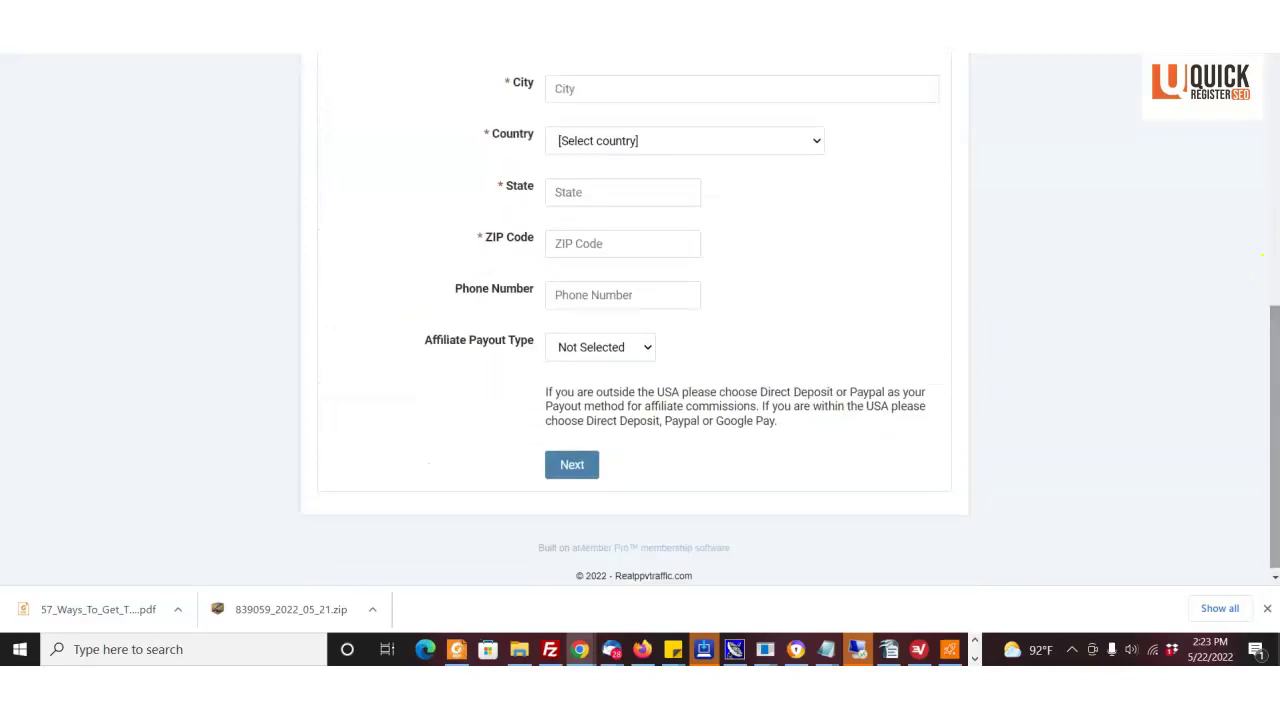
click(646, 350)
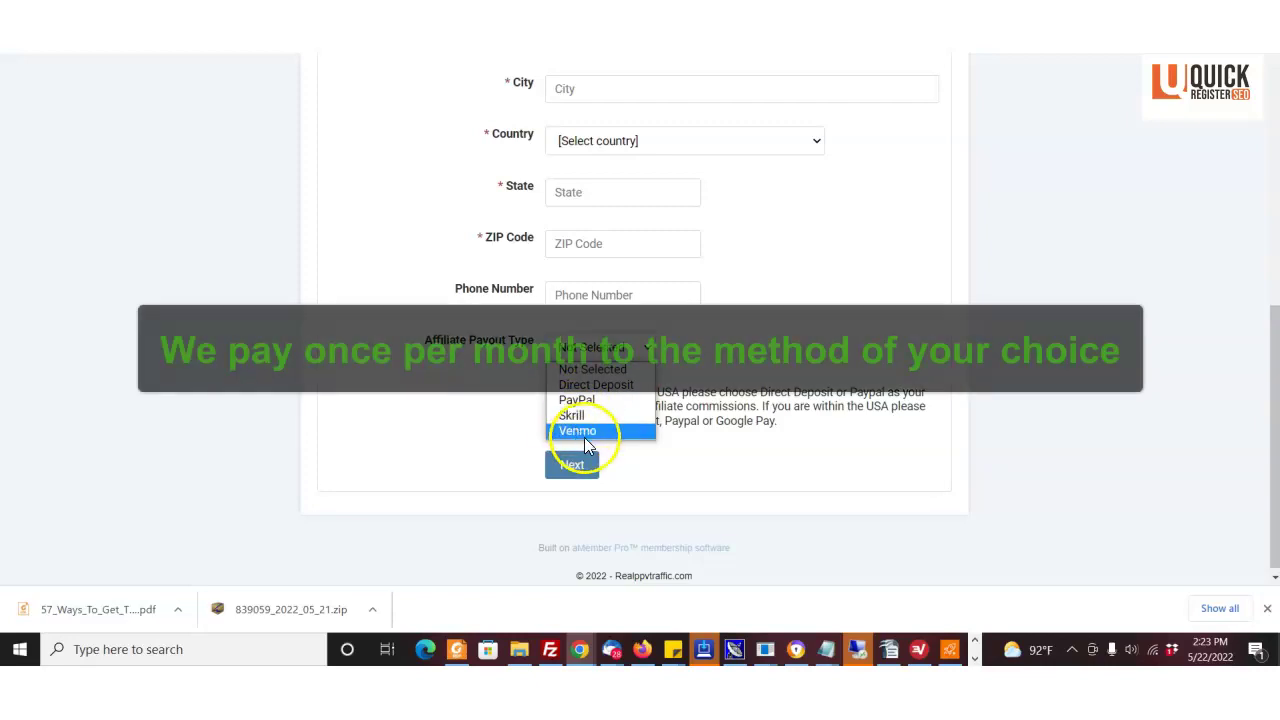
click(937, 265)
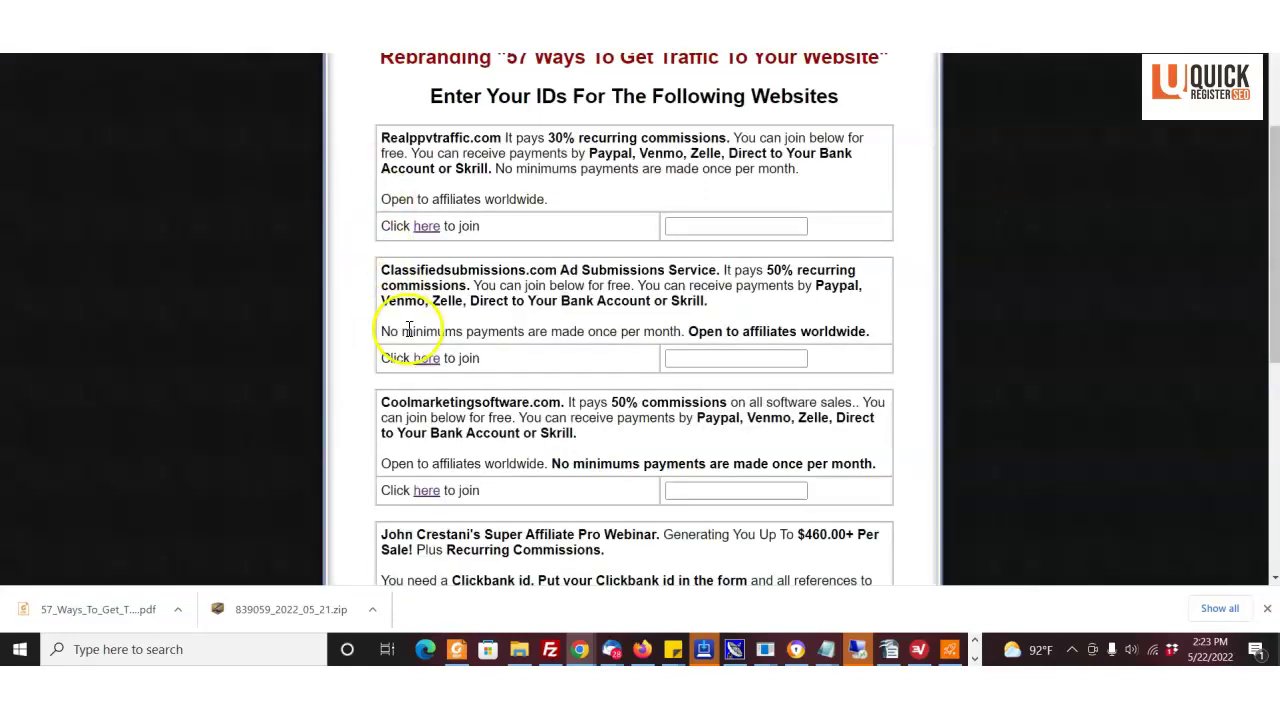
Preview the Classifiedsubmissions signup form, leaving Affiliate Payout Type as Not Selected.
click(427, 360)
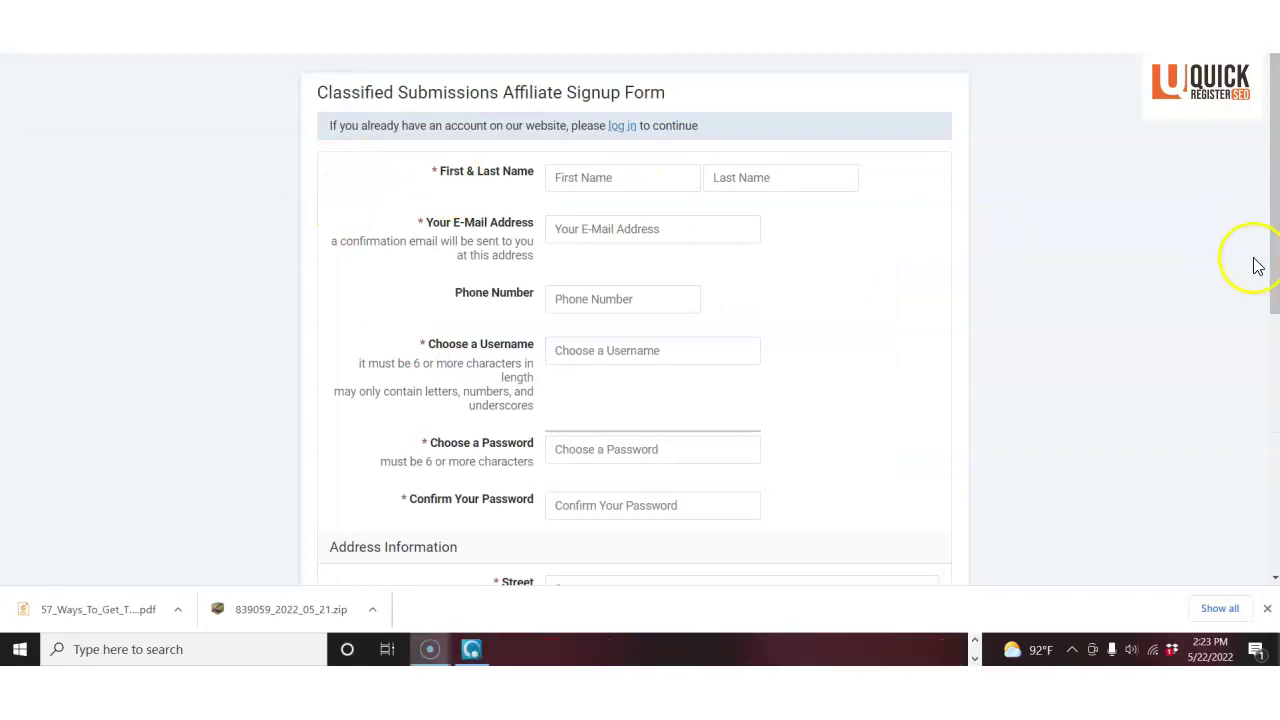
scroll(1270, 263, down, 2)
scroll(1270, 263, down, 4)
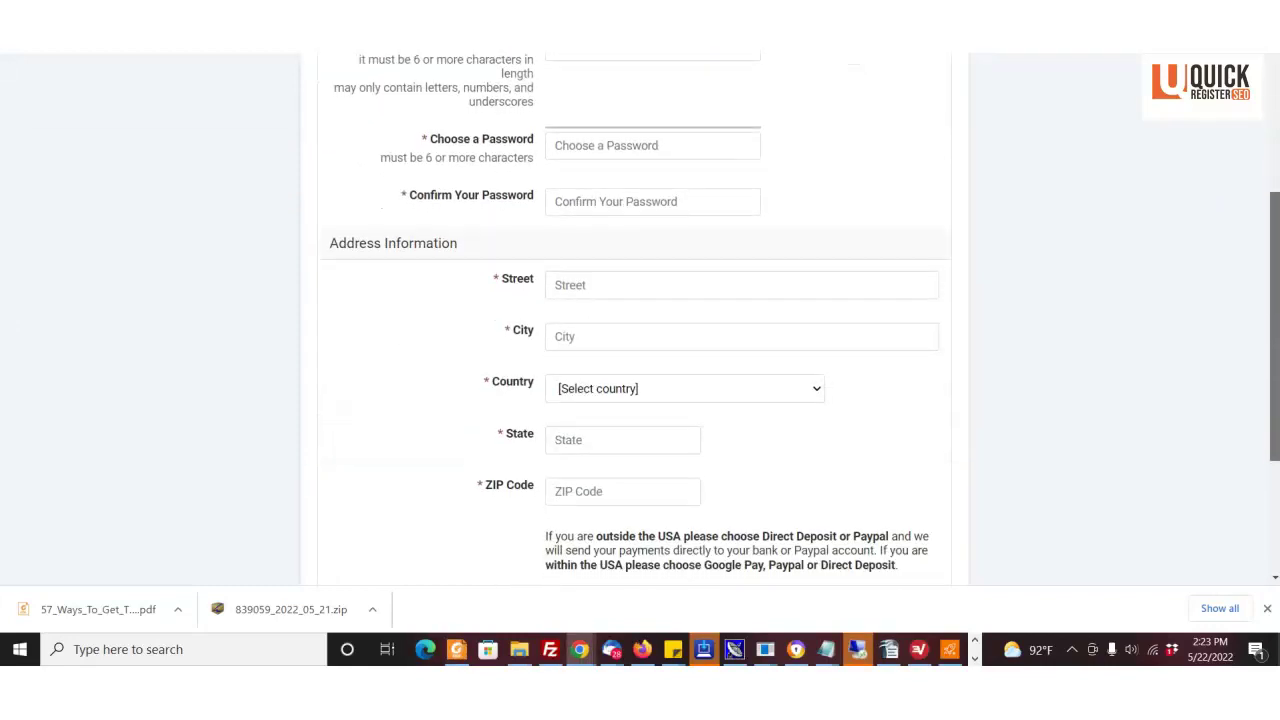
scroll(1270, 263, up, 2)
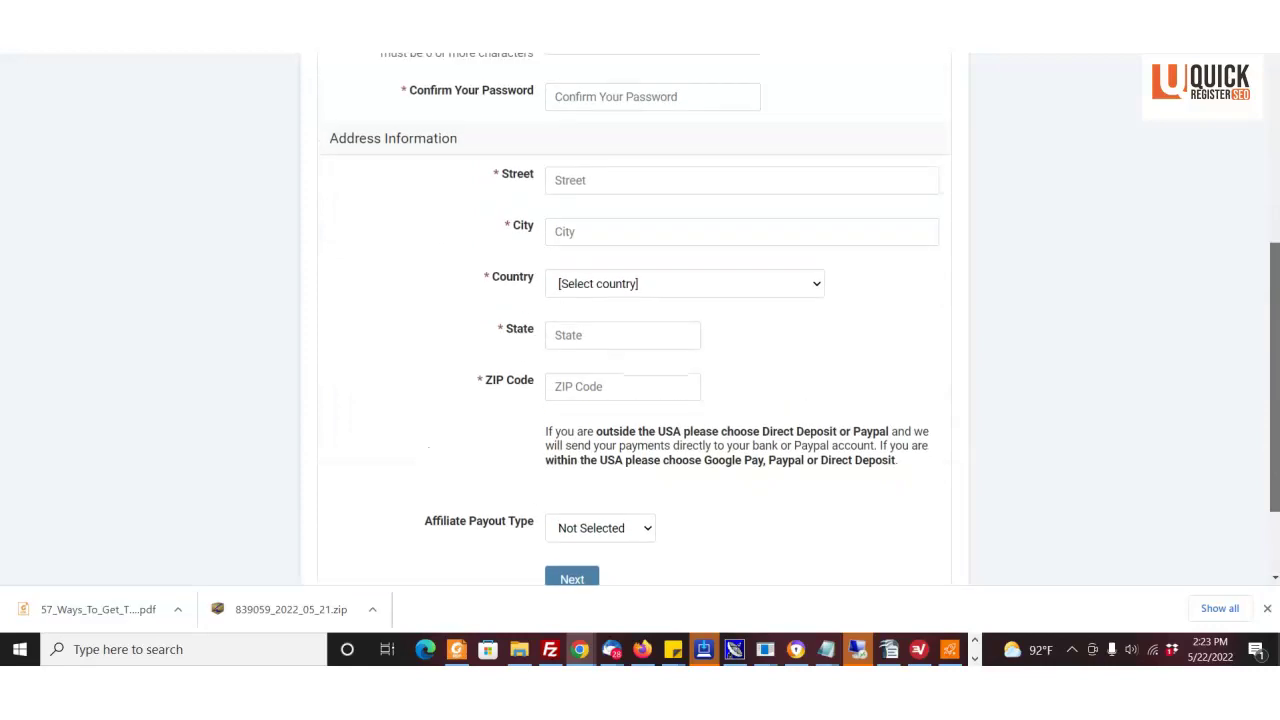
scroll(1270, 263, down, 2)
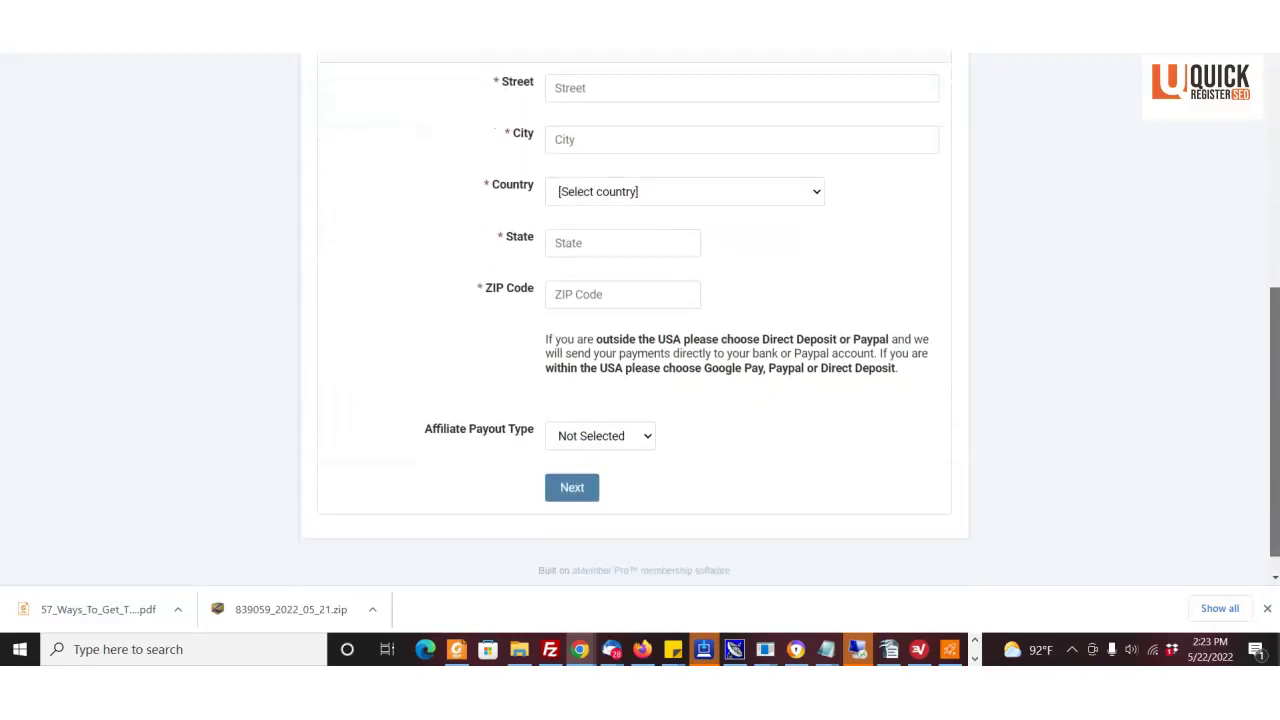
click(601, 438)
click(601, 438)
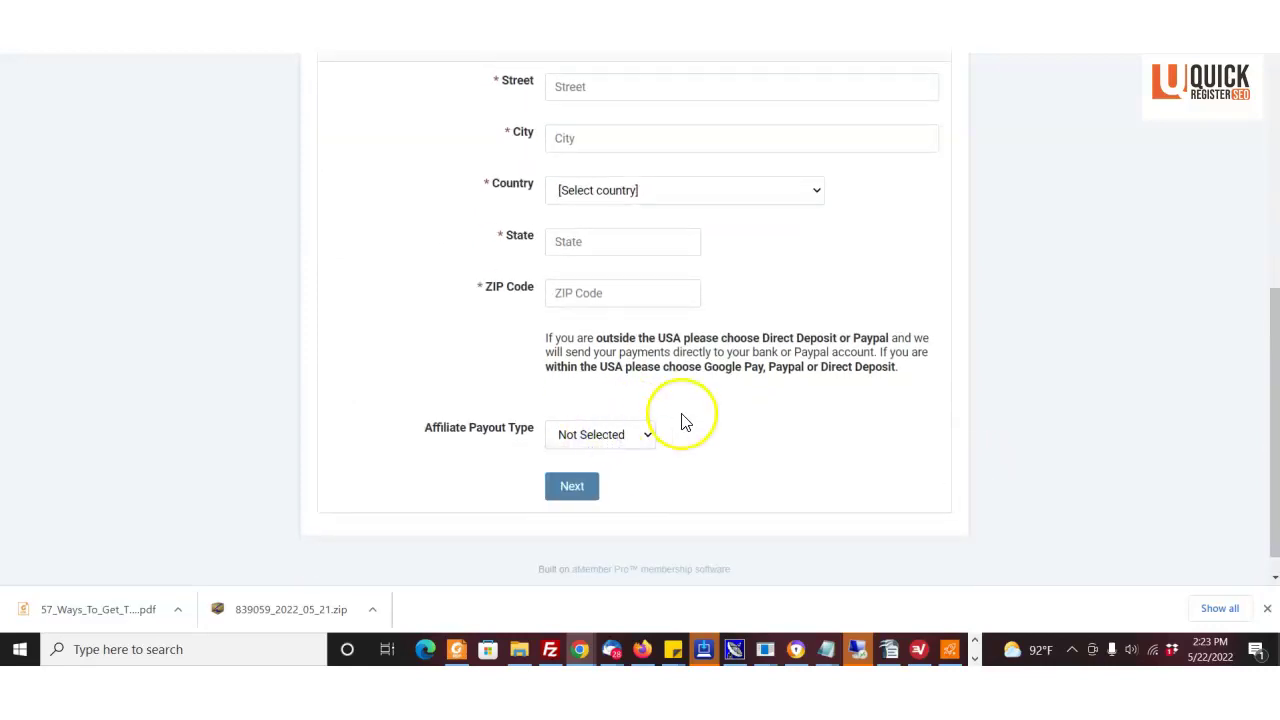
drag(1274, 365, 1274, 118)
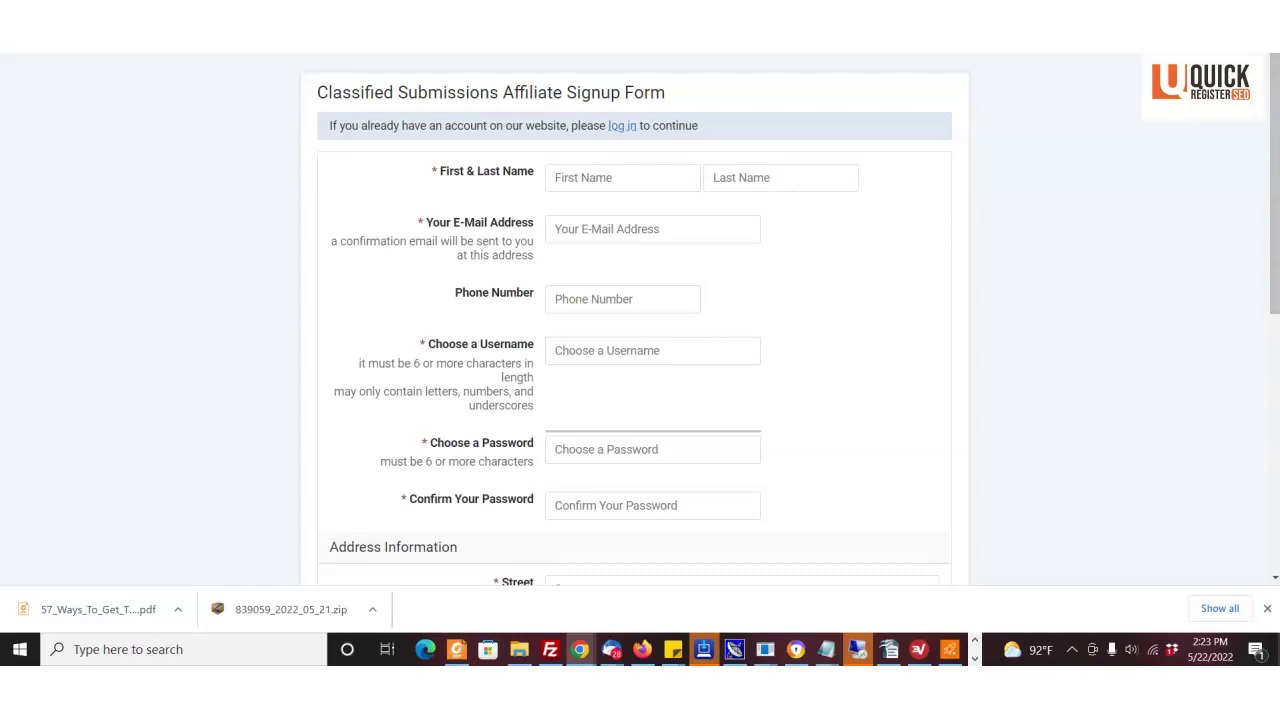
click(386, 53)
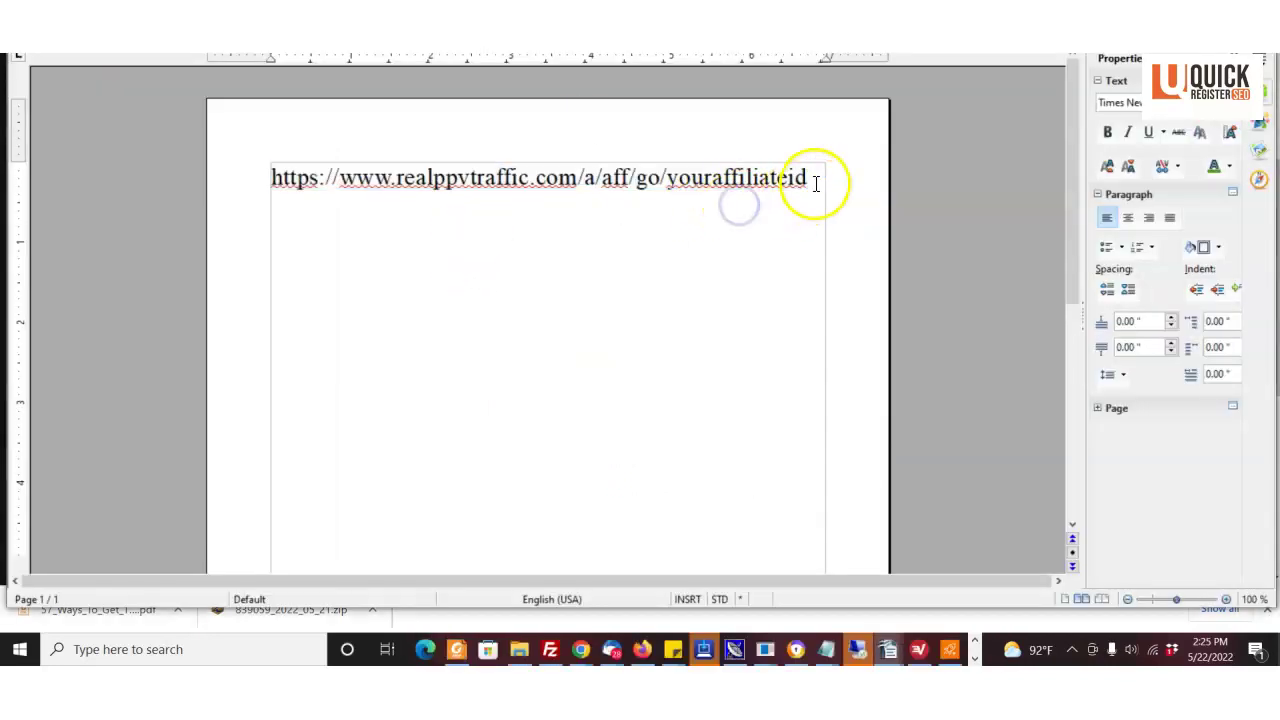
Copy 'youraffiliateid' from the end of the Realppvtraffic link in Writer, then return to the form.
click(810, 177)
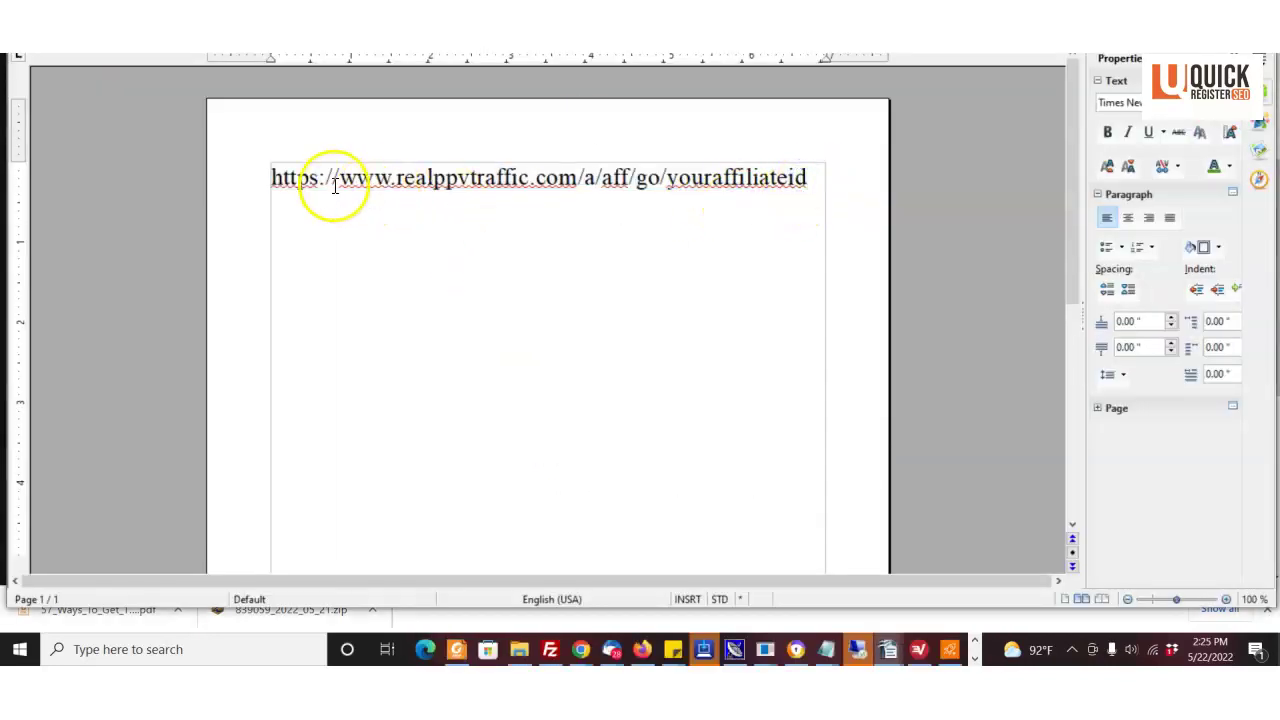
click(813, 183)
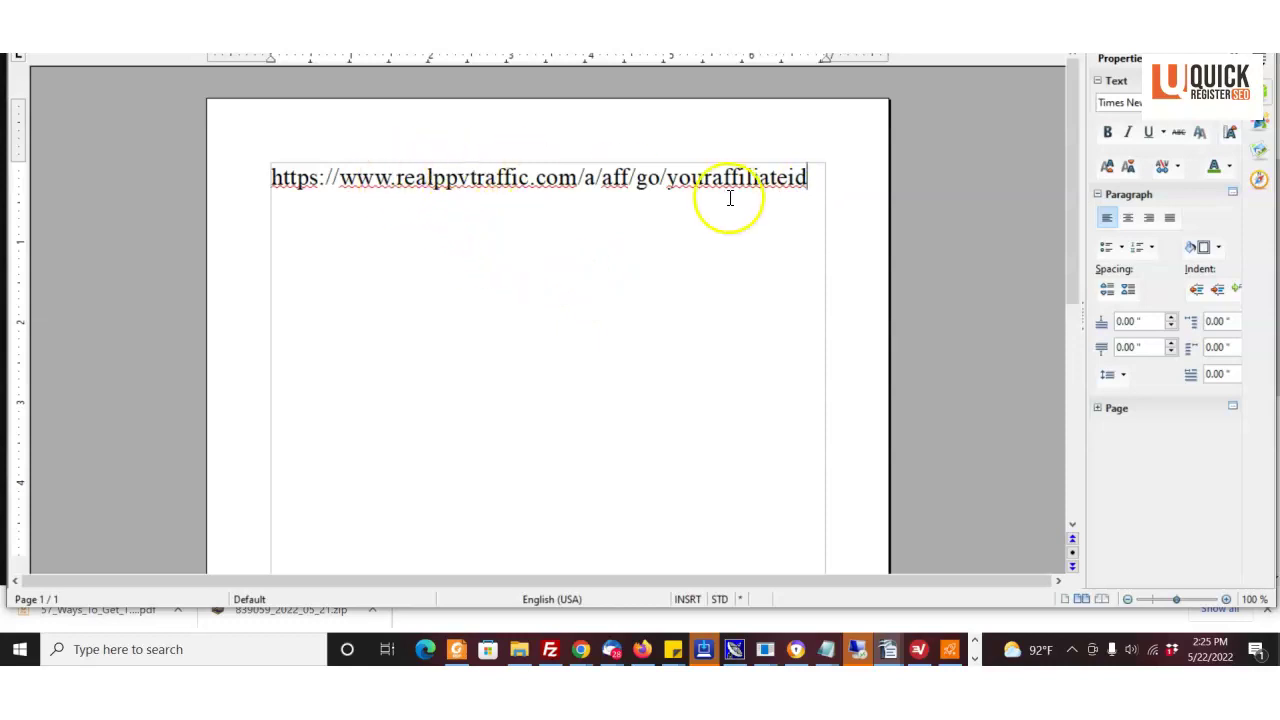
drag(811, 176, 682, 176)
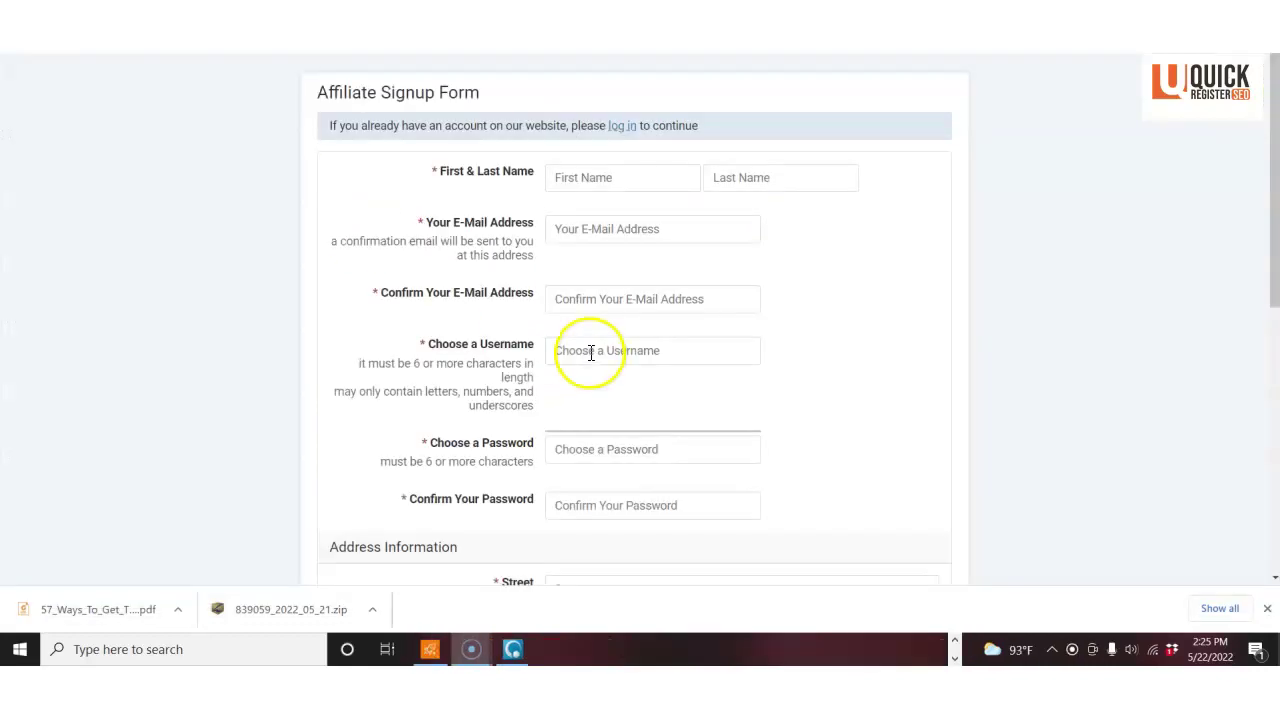
click(591, 353)
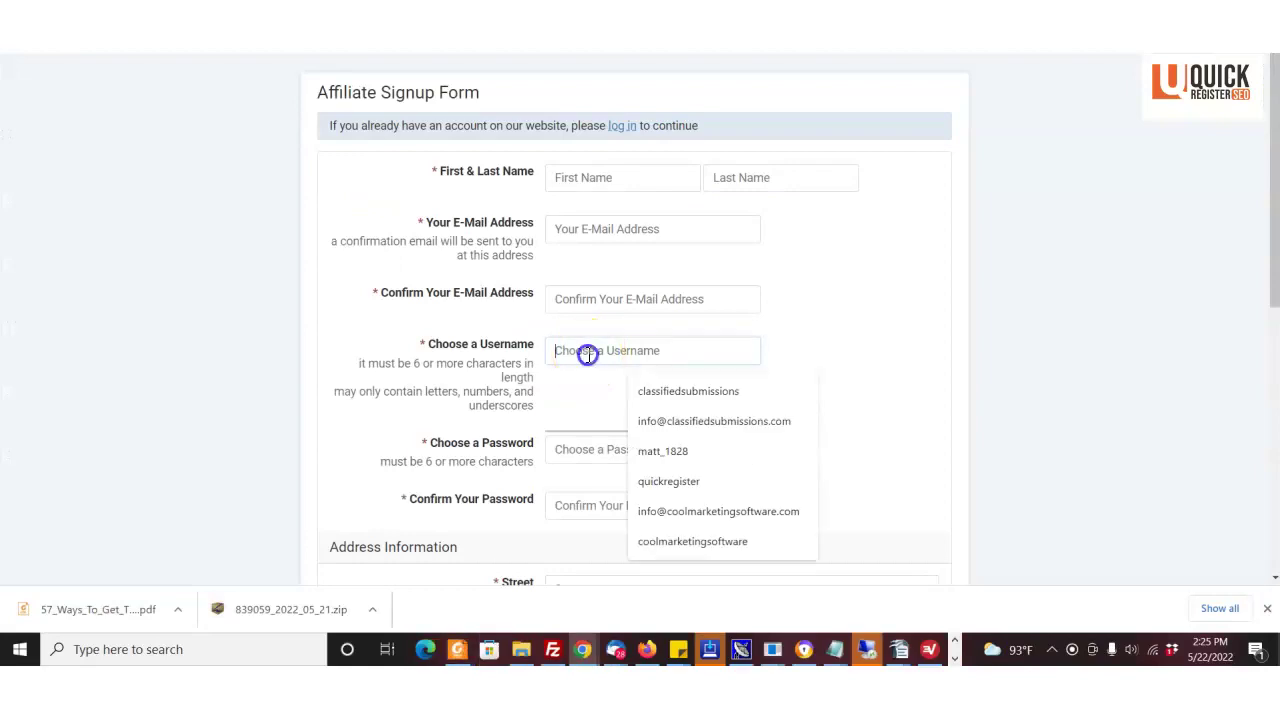
click(390, 323)
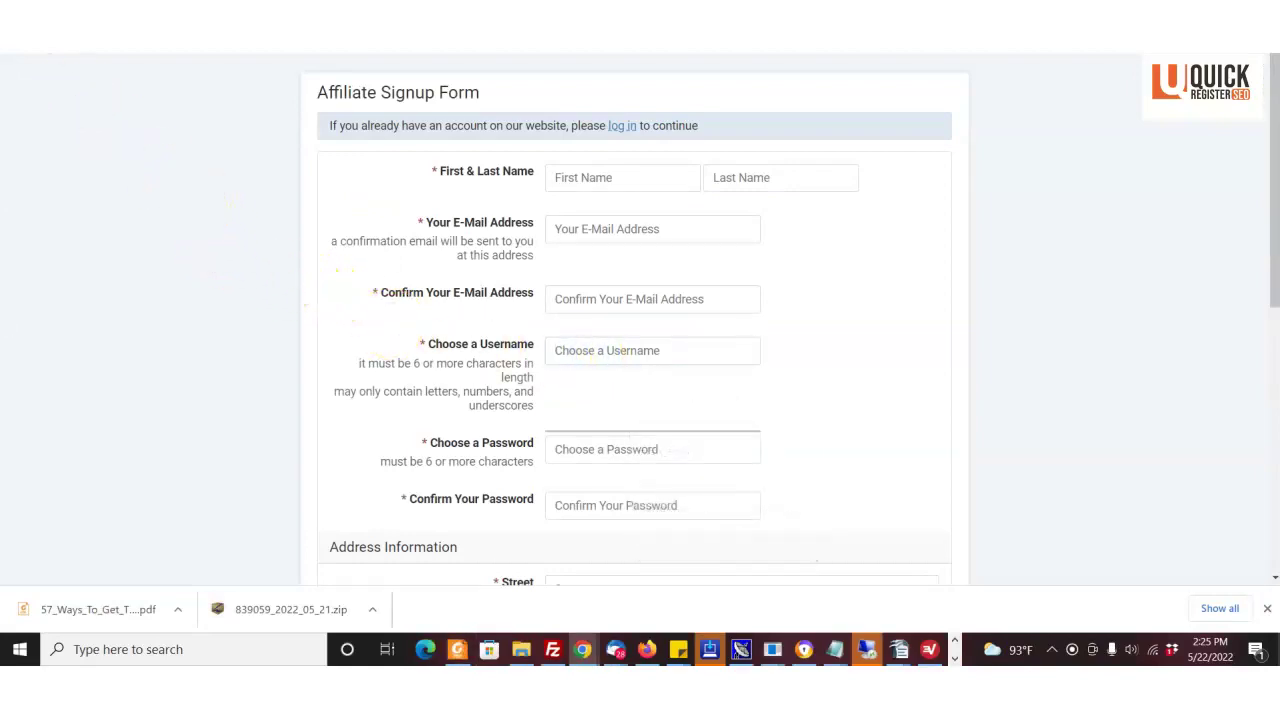
key(alt+Tab)
right_click(728, 180)
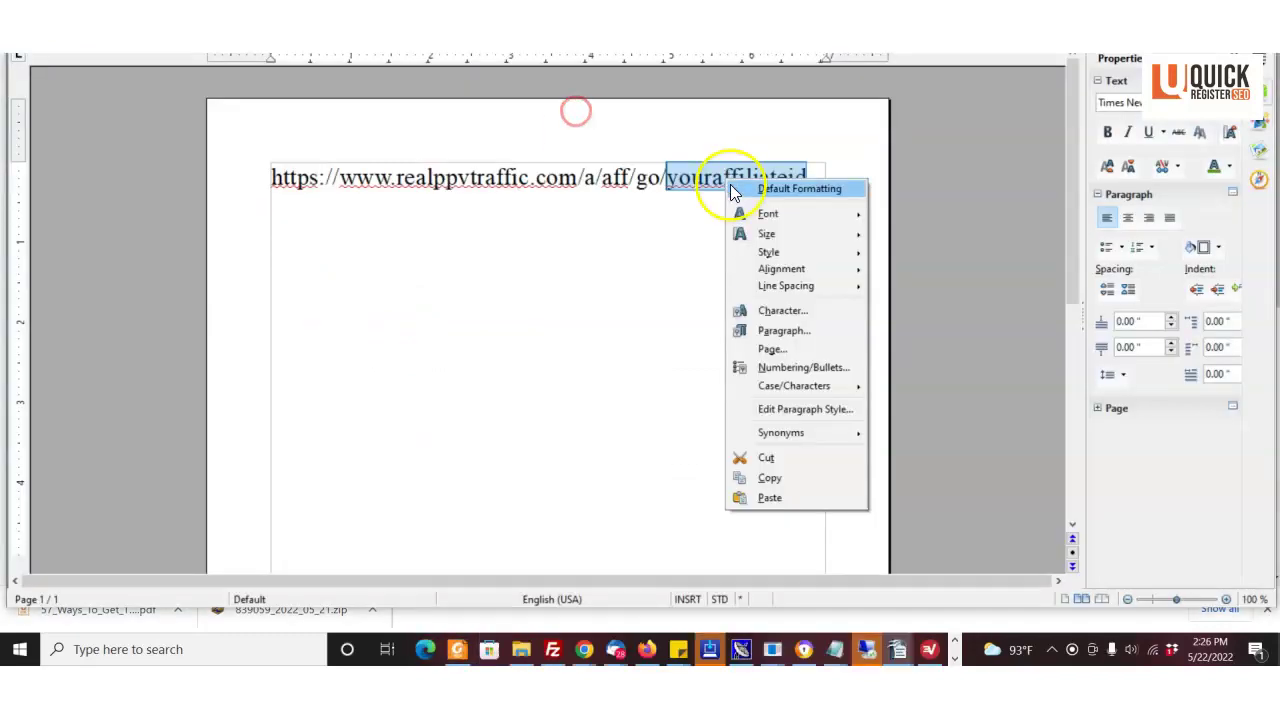
click(769, 477)
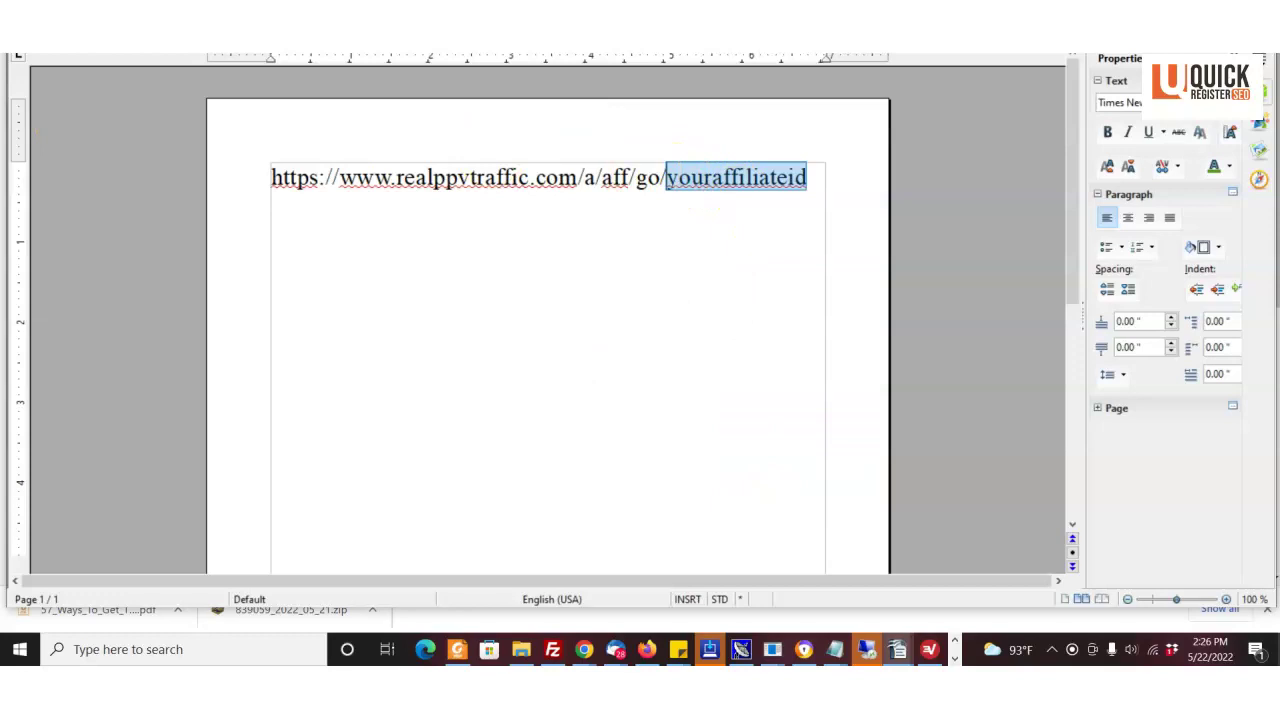
key(alt+Tab)
Paste youraffiliateid into the Realppvtraffic, Classifiedsubmissions and Coolmarketingsoftware ID fields.
click(686, 206)
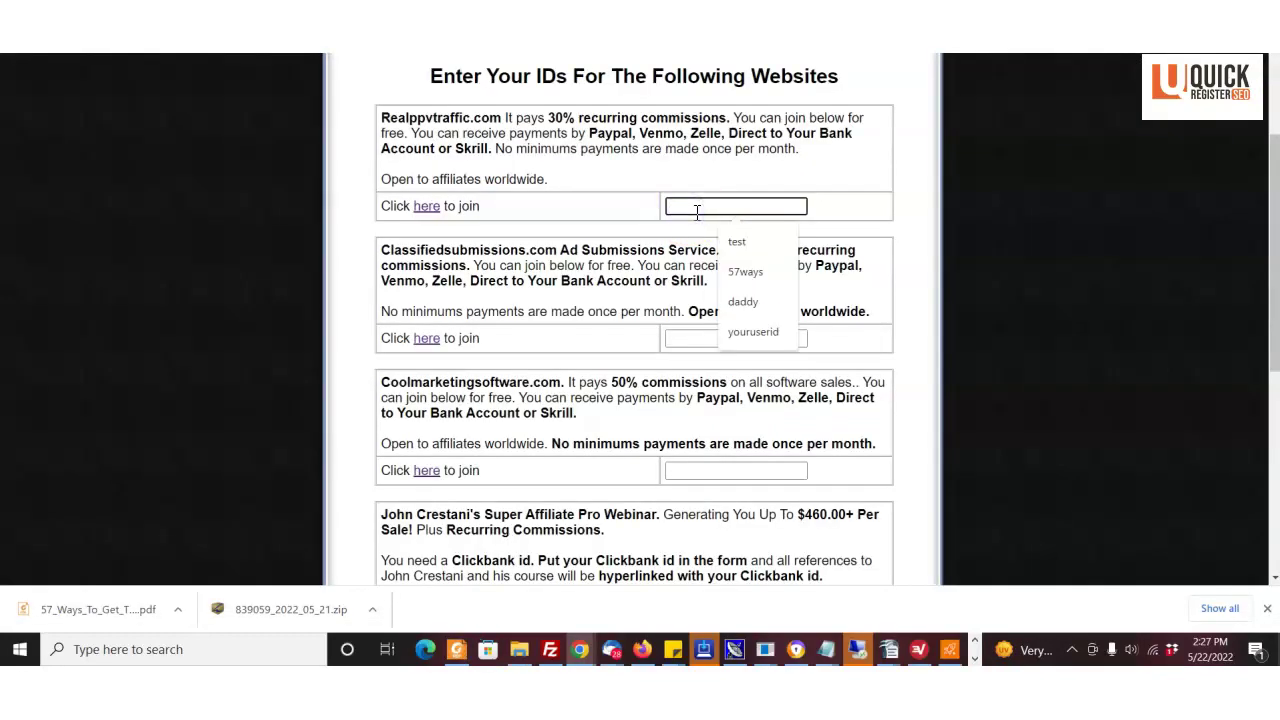
key(ctrl+v)
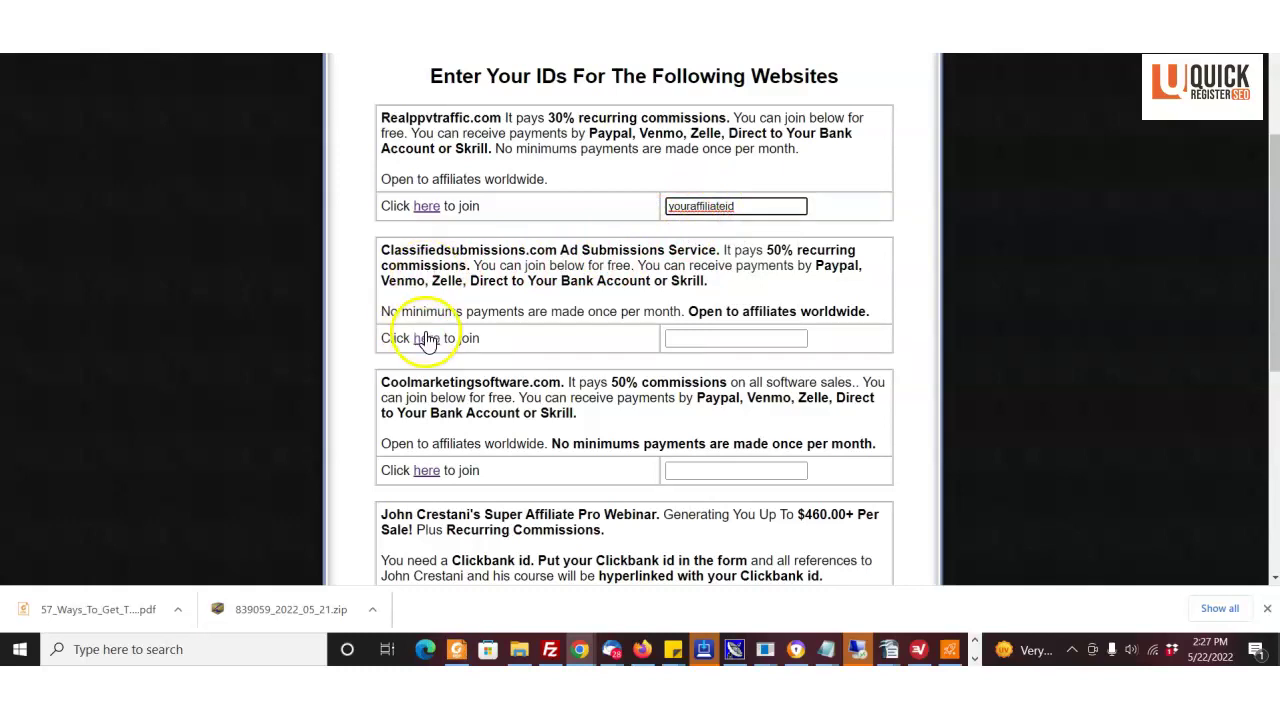
click(691, 339)
key(ctrl+v)
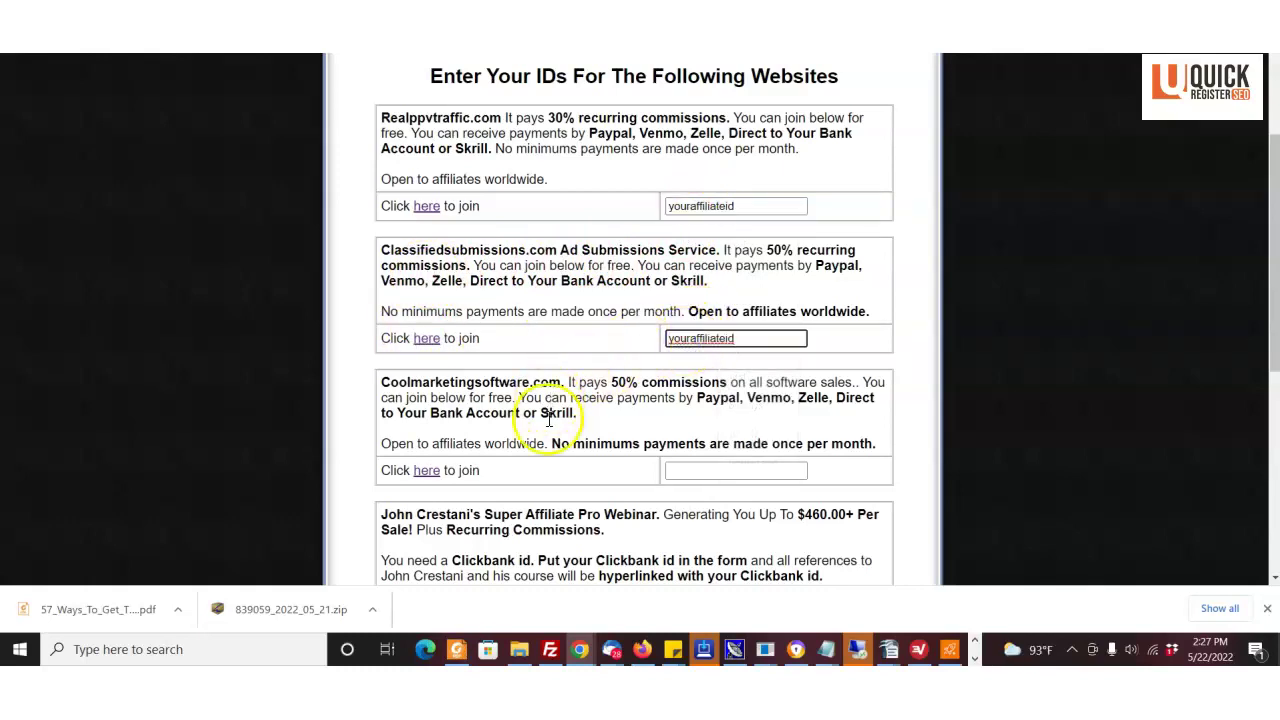
click(677, 471)
key(ctrl+v)
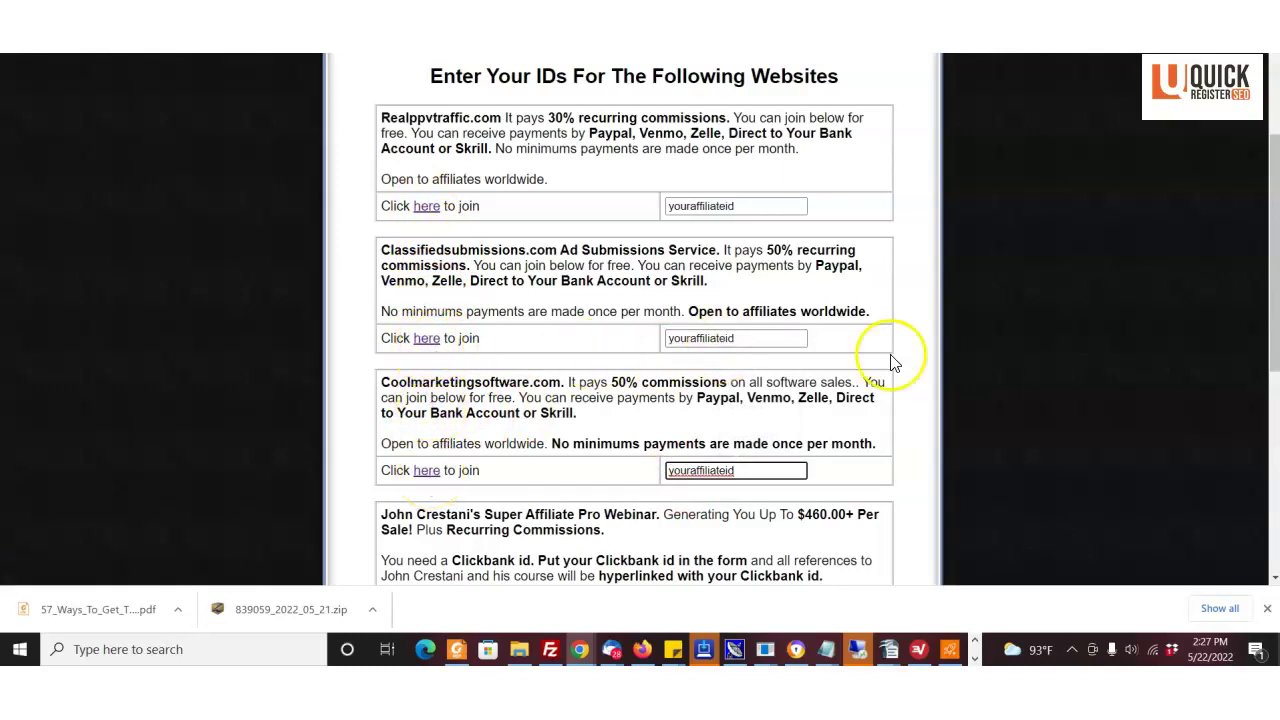
scroll(1274, 341, down, 3)
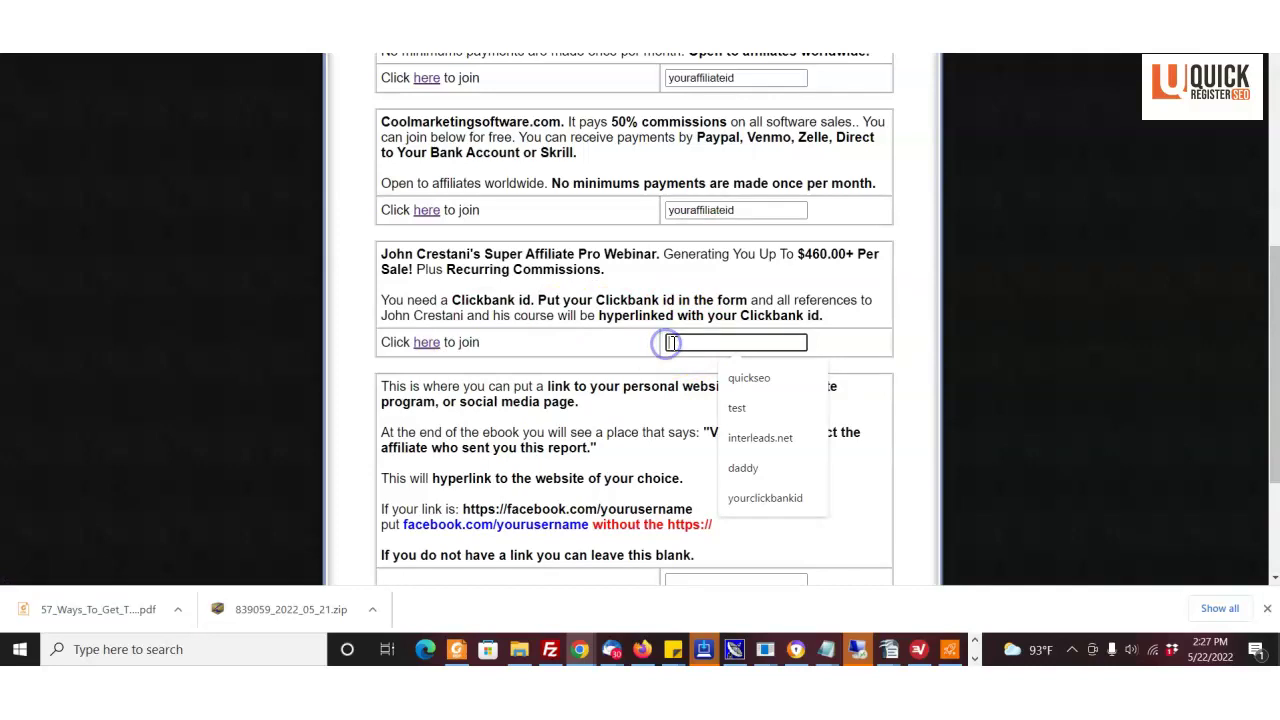
Enter yourclickbankid in the Super Affiliate Pro Webinar Clickbank id field.
click(766, 497)
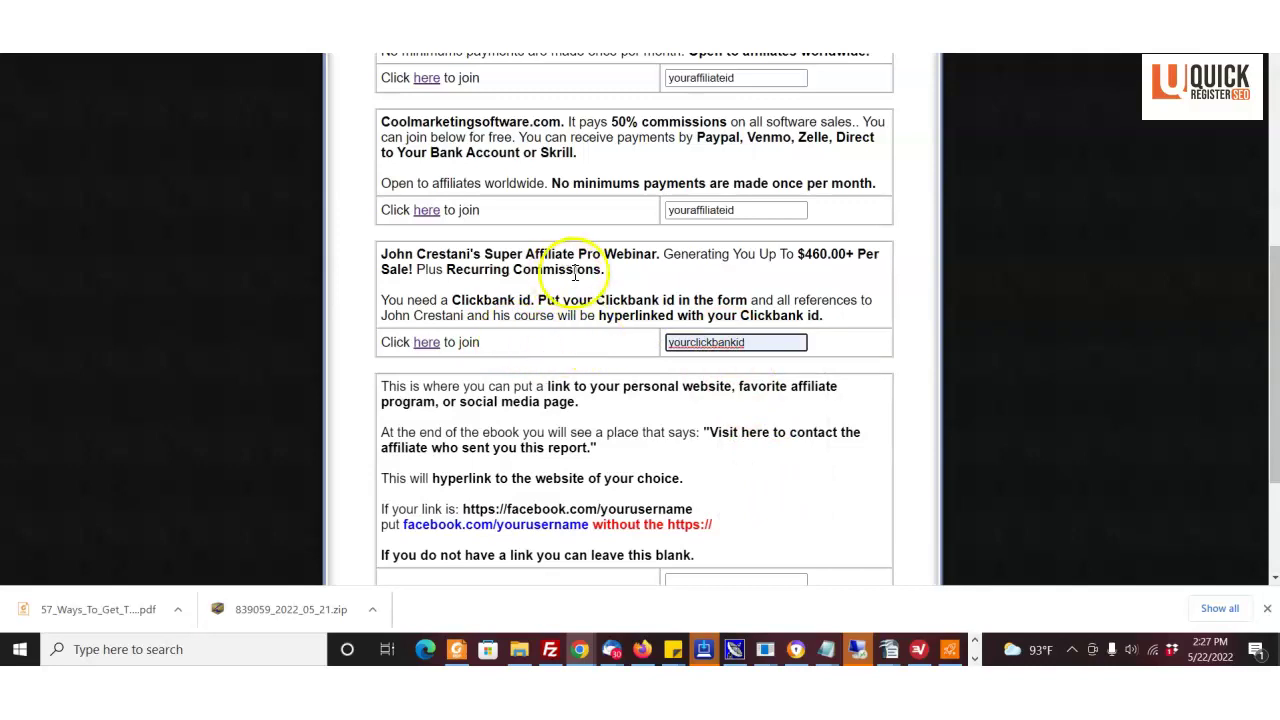
scroll(1270, 414, down, 3)
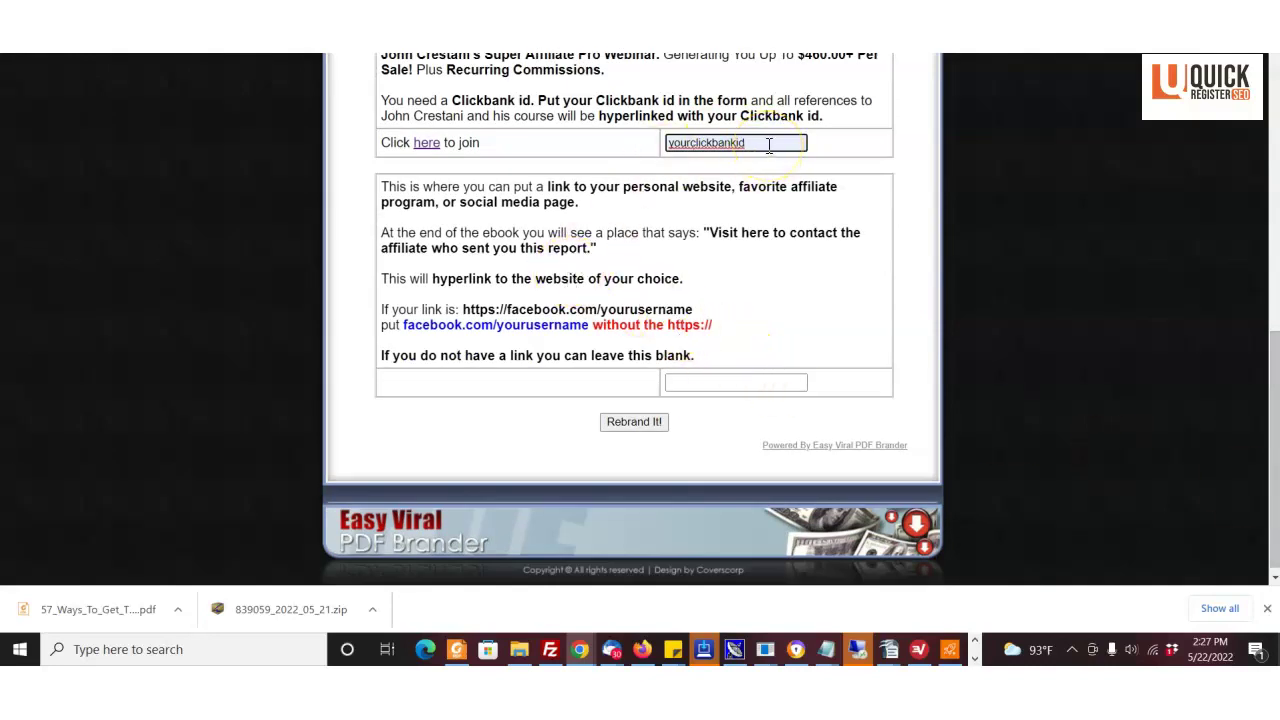
drag(769, 145, 623, 157)
Paste the example address facebook.com/yourusername into the website link field.
click(697, 378)
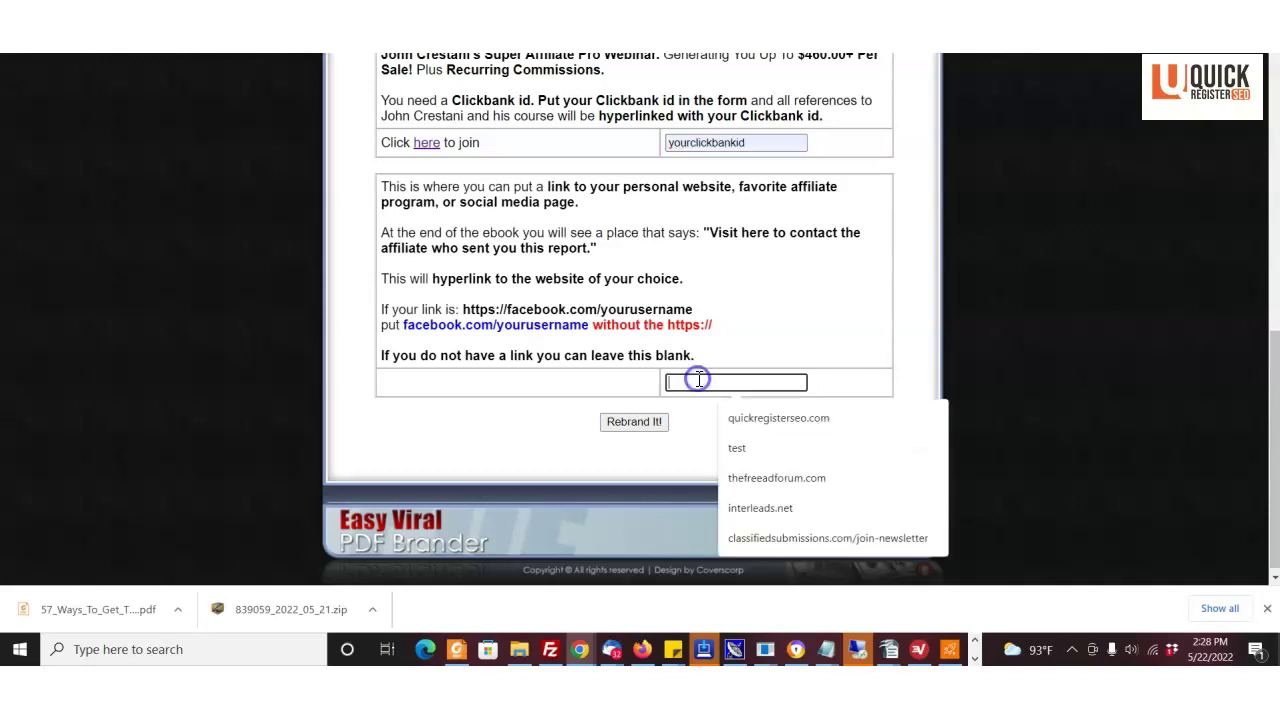
click(621, 389)
click(691, 383)
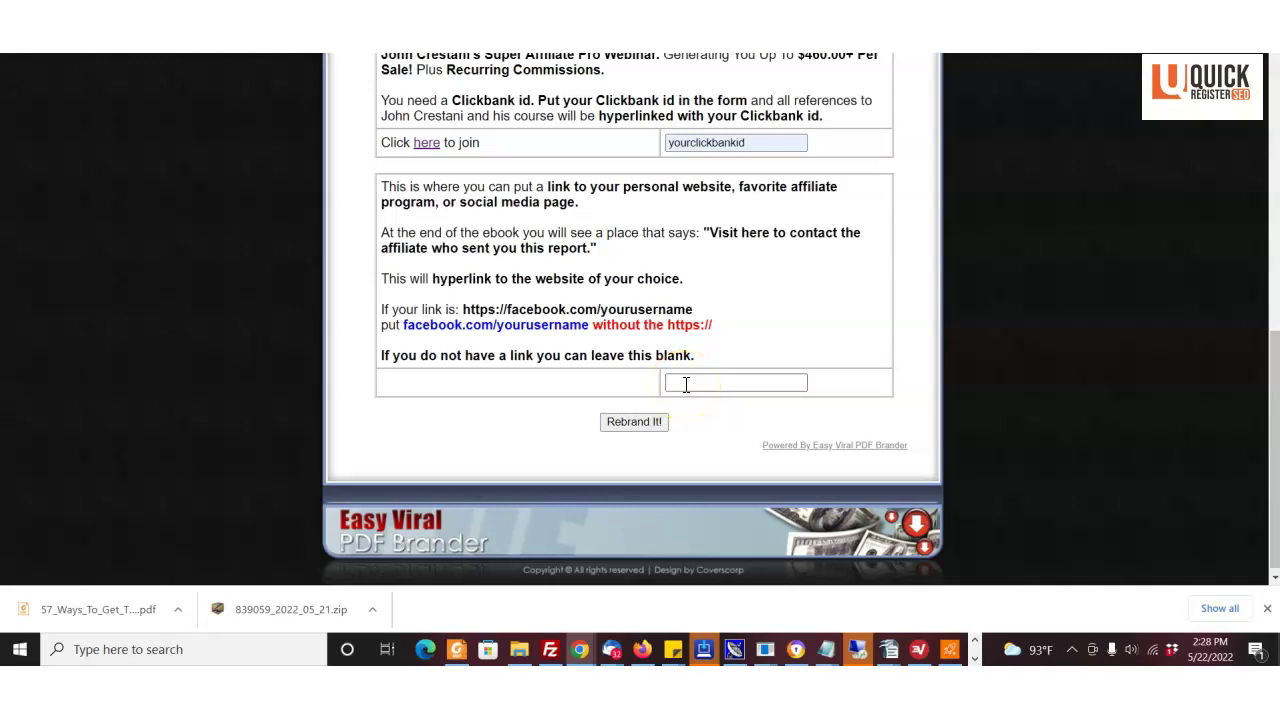
drag(692, 309, 507, 307)
key(ctrl+c)
right_click(527, 312)
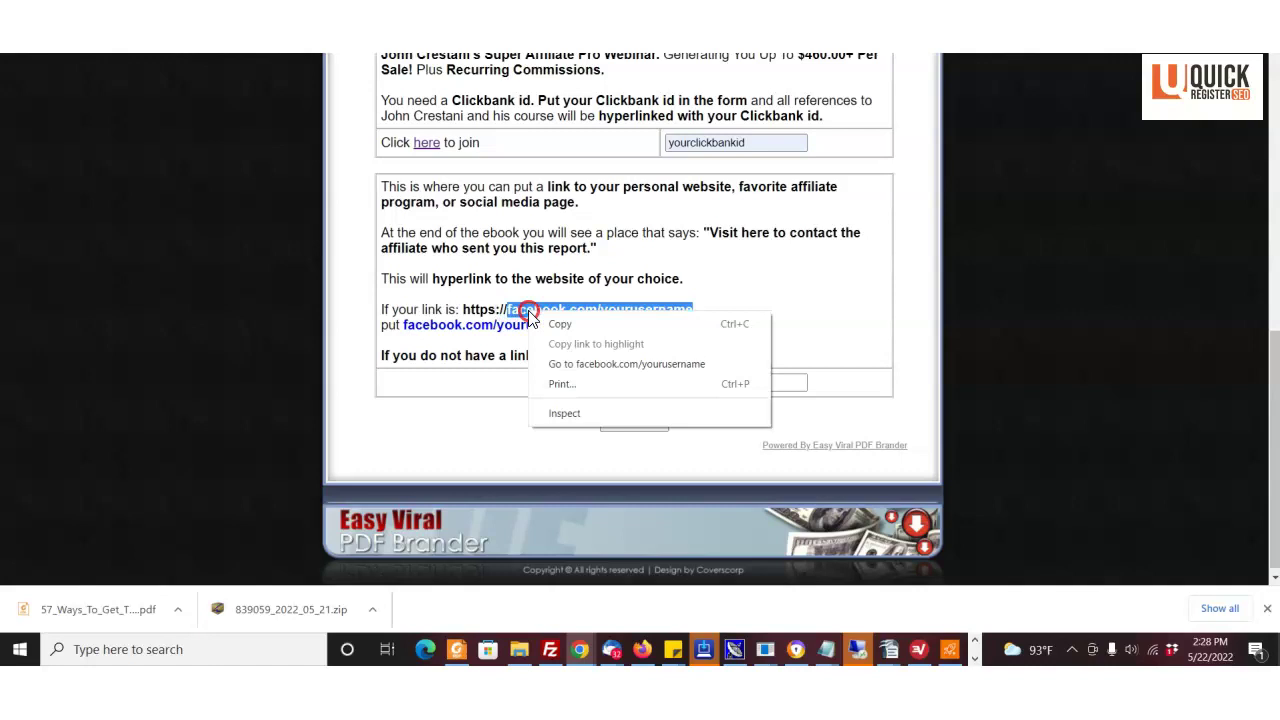
click(555, 324)
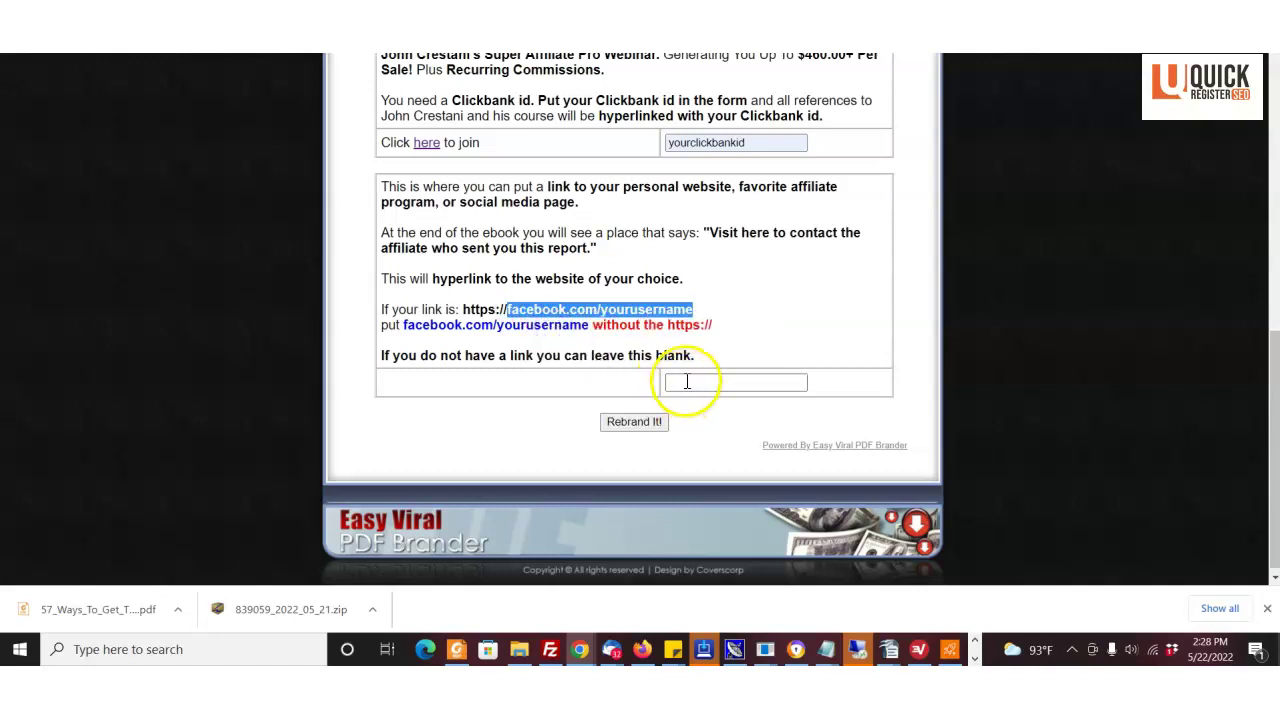
click(687, 381)
key(ctrl+v)
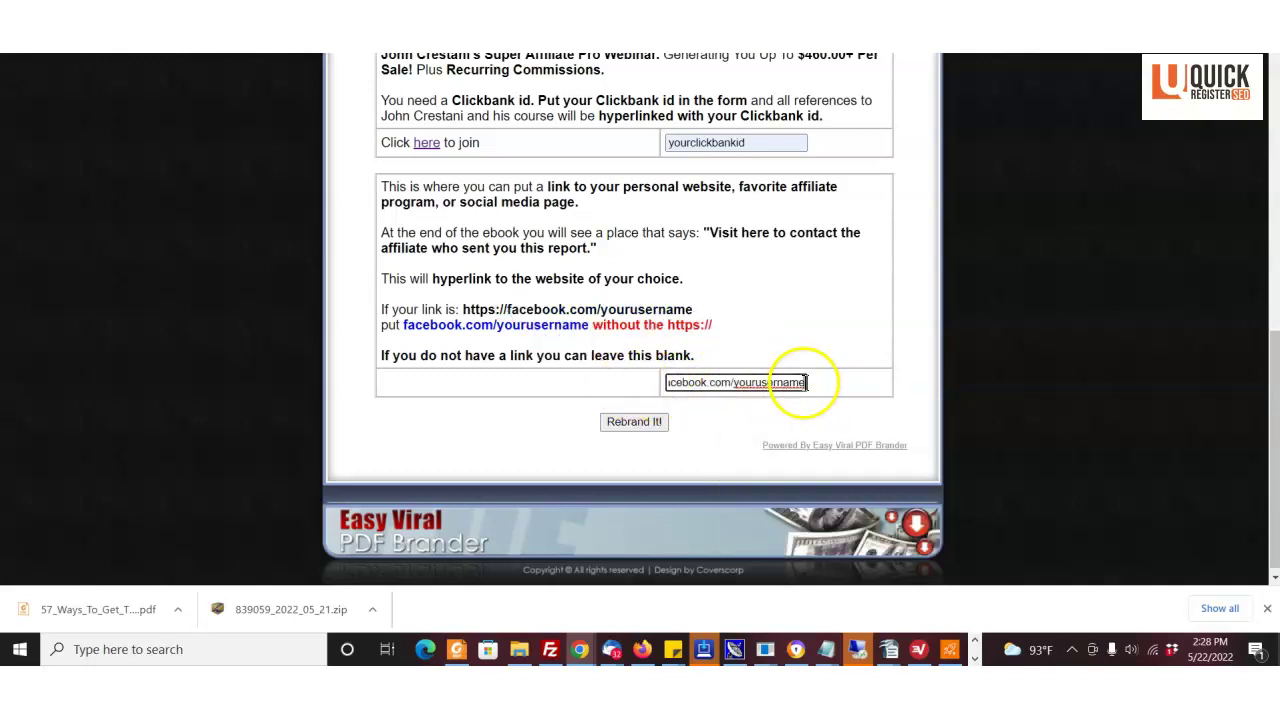
drag(806, 382, 654, 383)
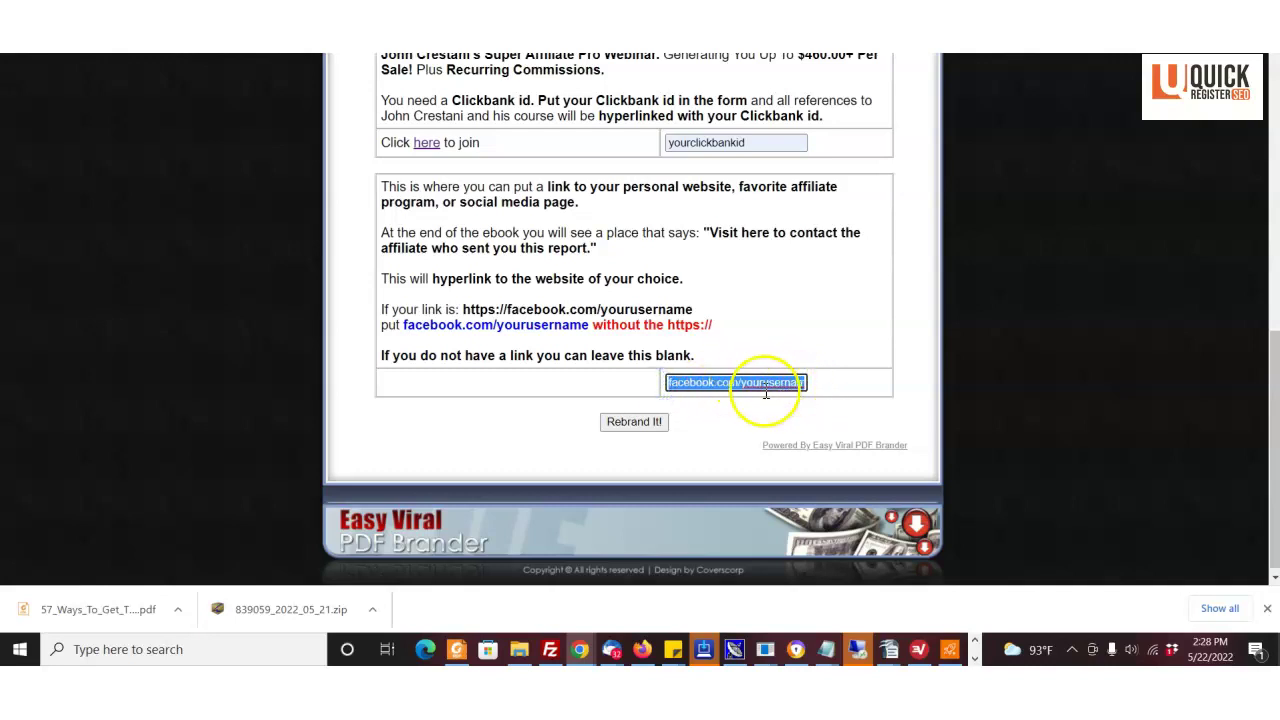
drag(713, 327, 668, 328)
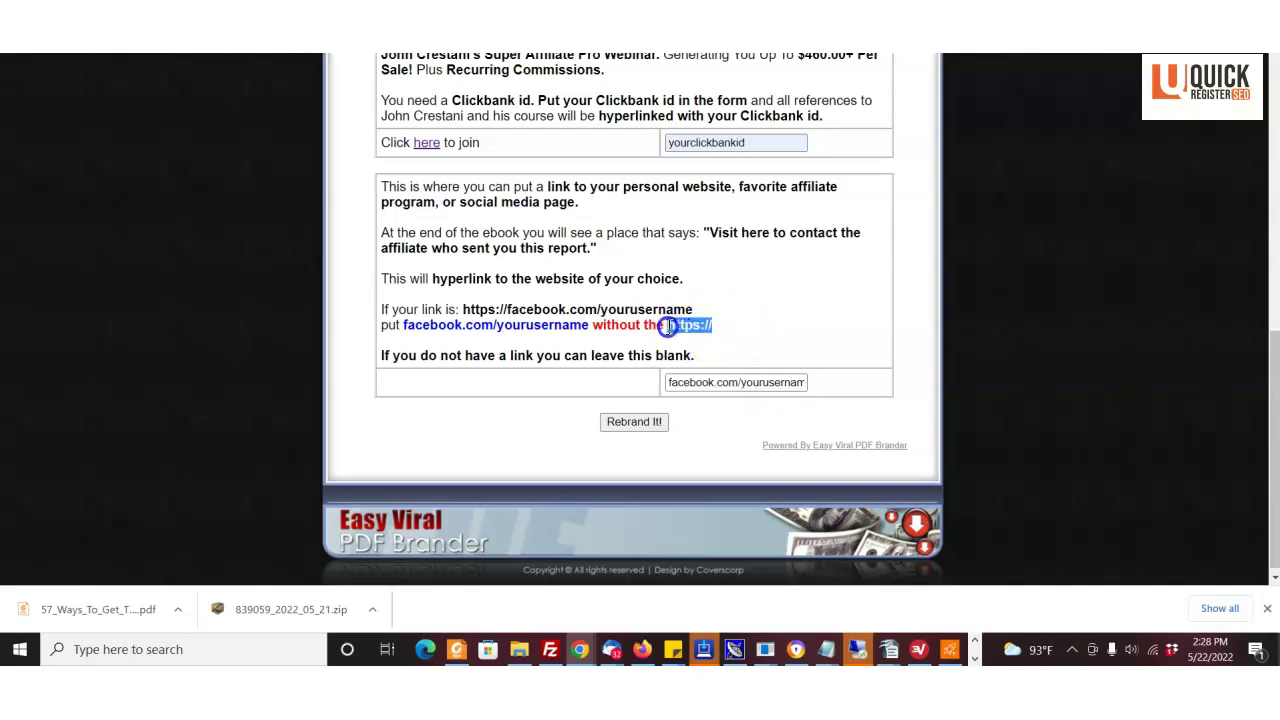
click(766, 325)
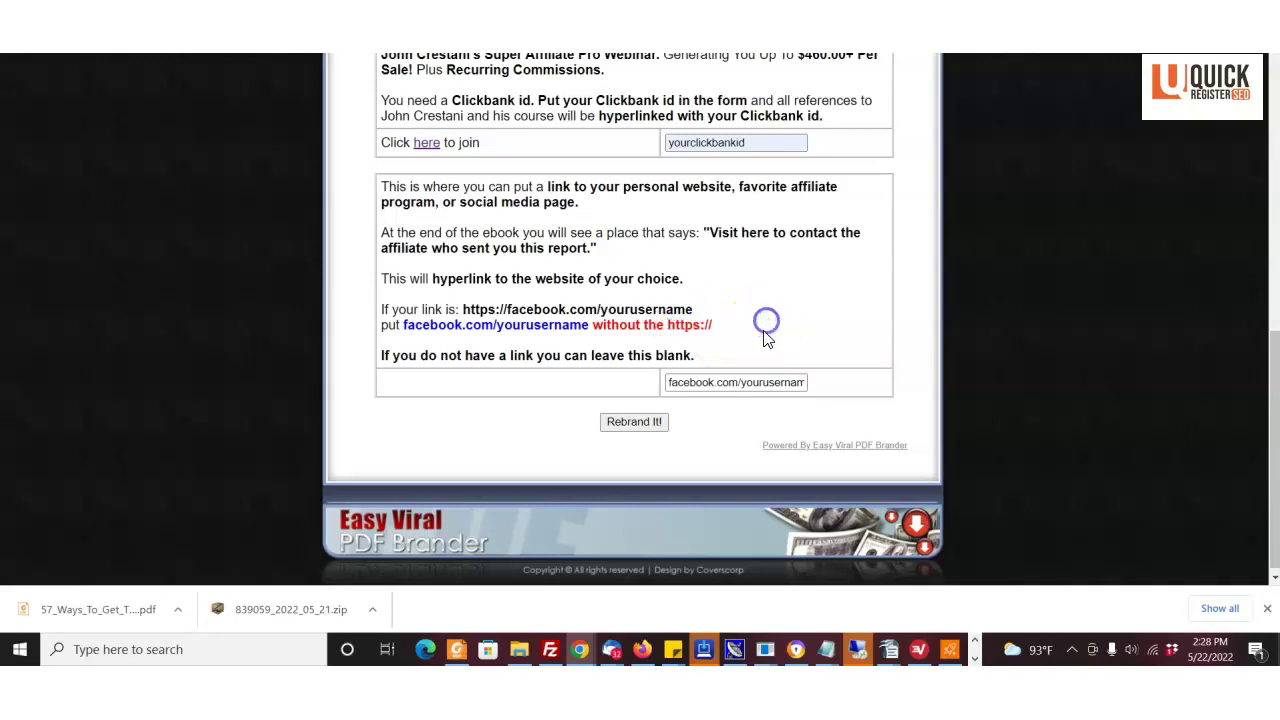
triple_click(669, 383)
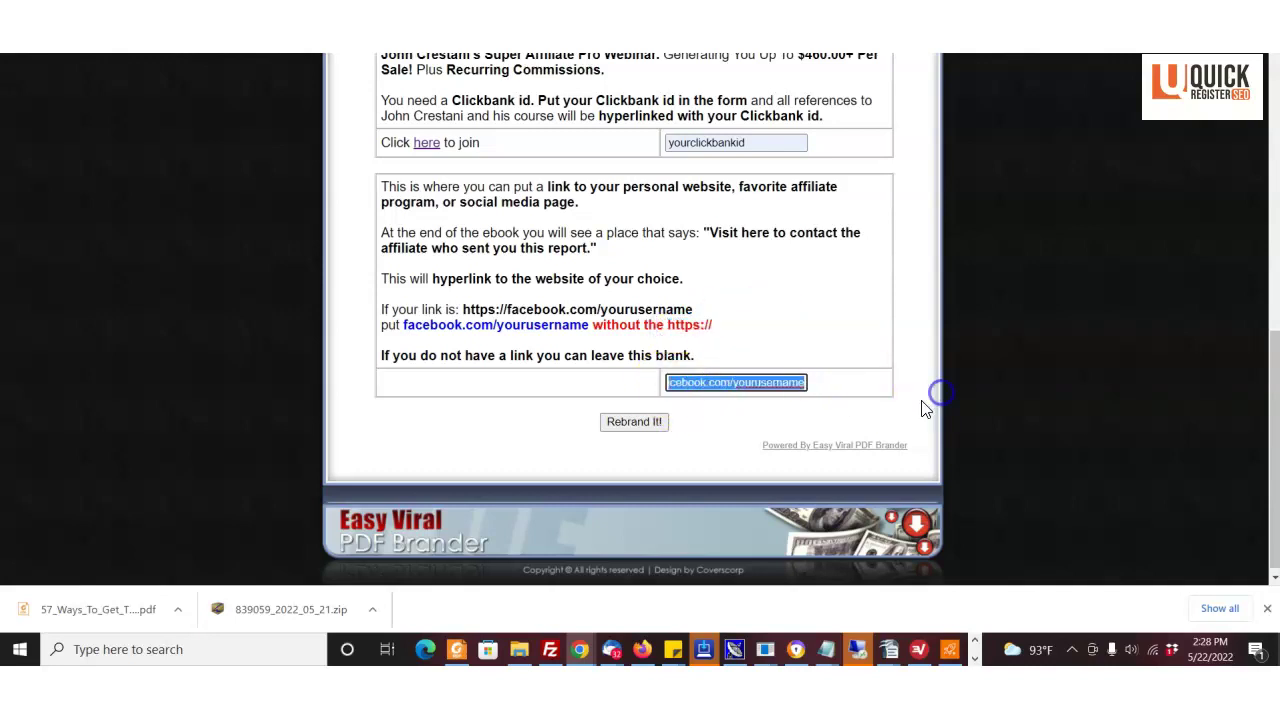
key(BackSpace)
text(quickr)
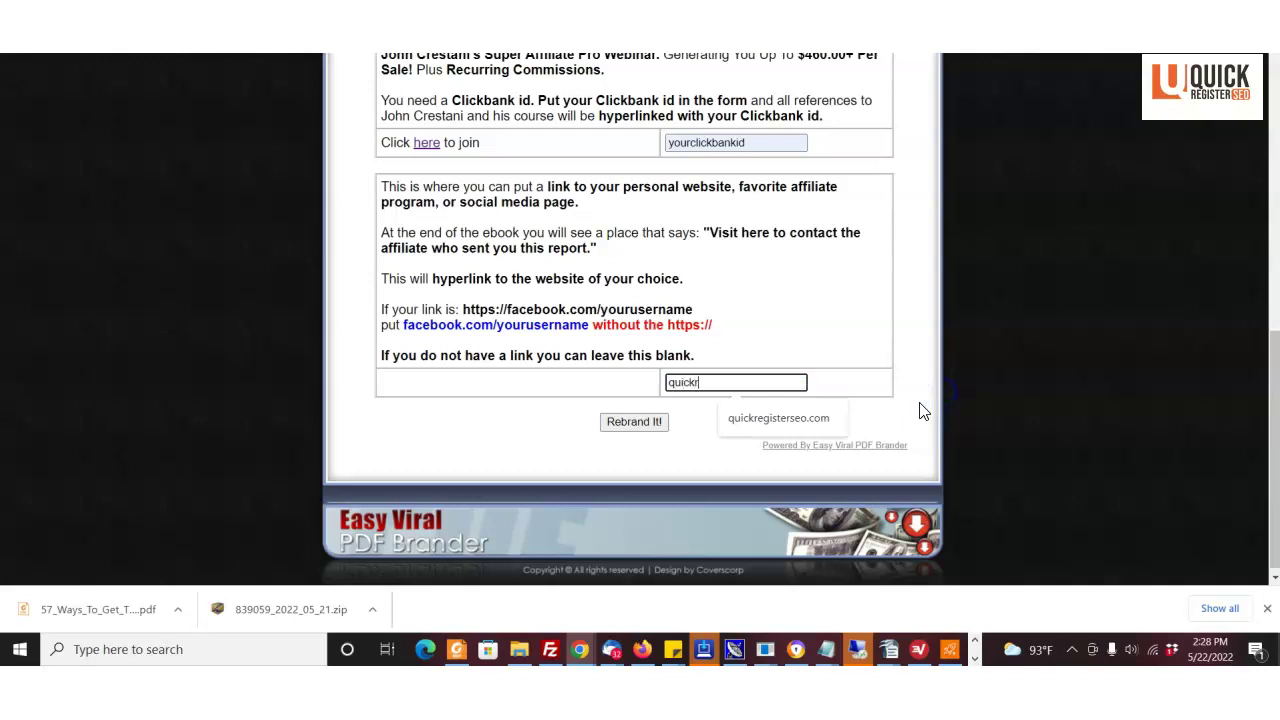
text(egisterseo.com)
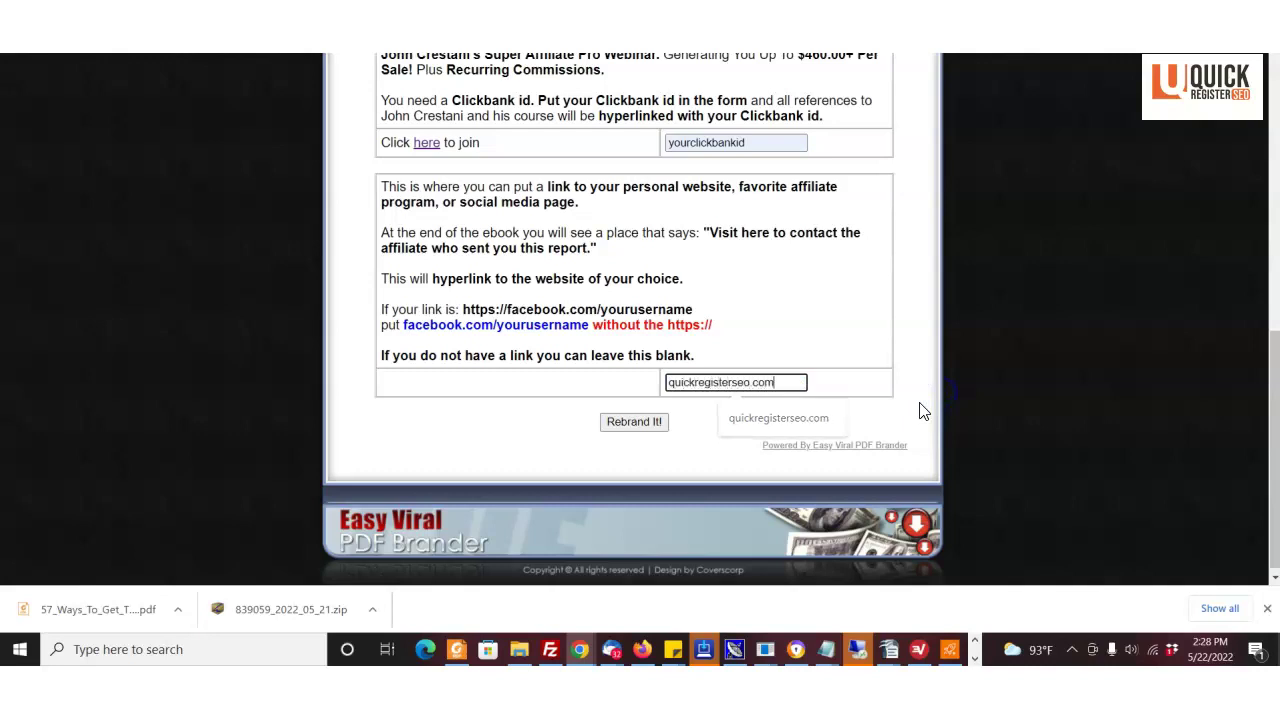
click(919, 398)
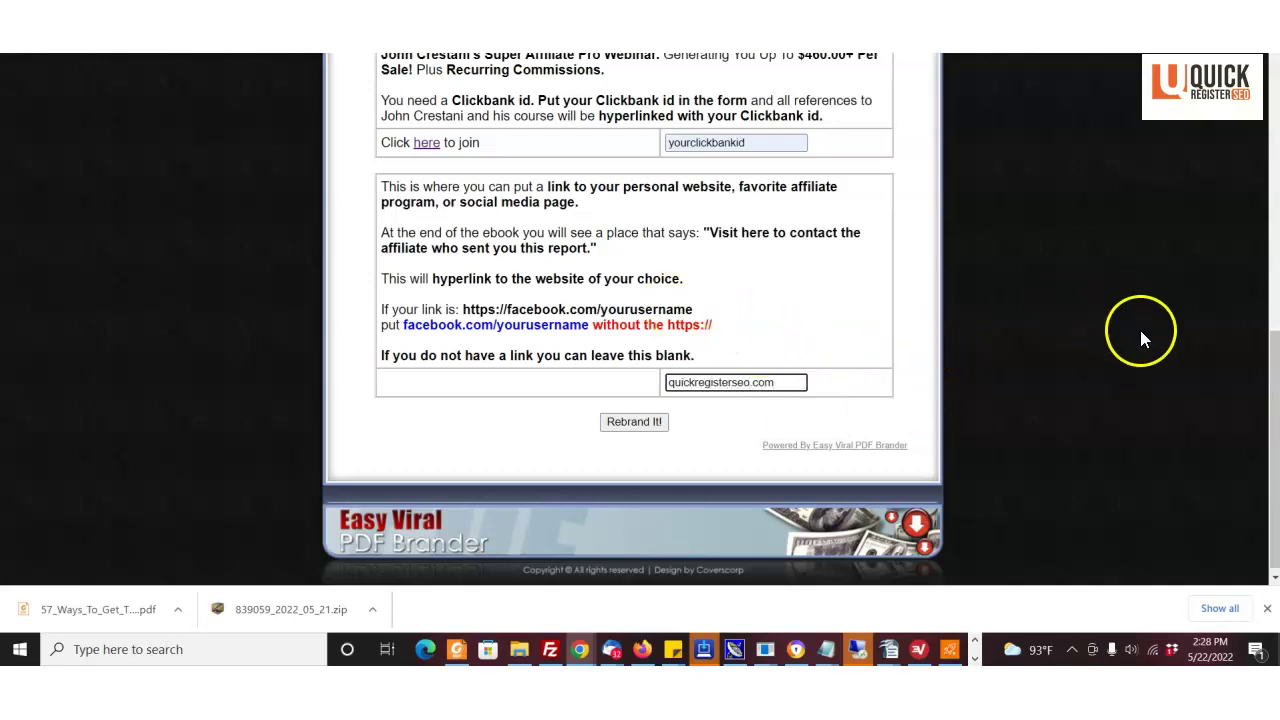
scroll(1271, 386, up, 1)
Generate the rebranded '57 Ways To Get Traffic' PDF with Rebrand It! and view its hosted link.
scroll(634, 320, up, 3)
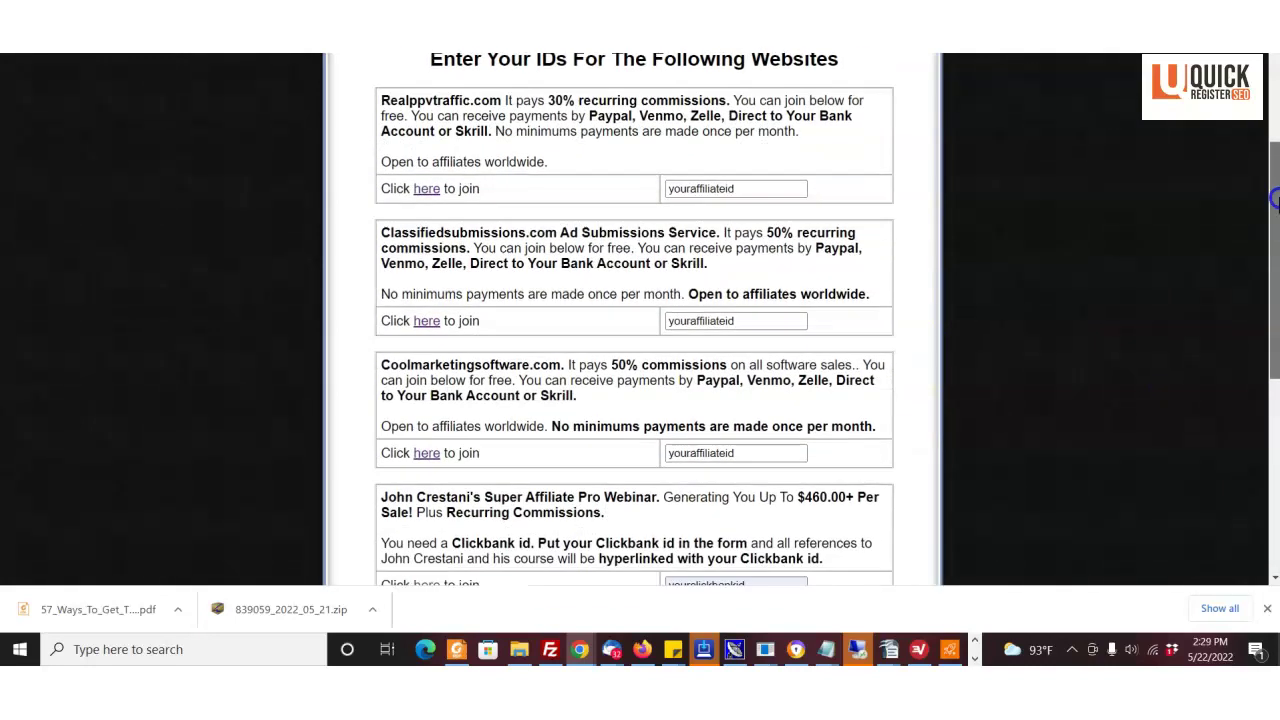
scroll(634, 320, down, 1)
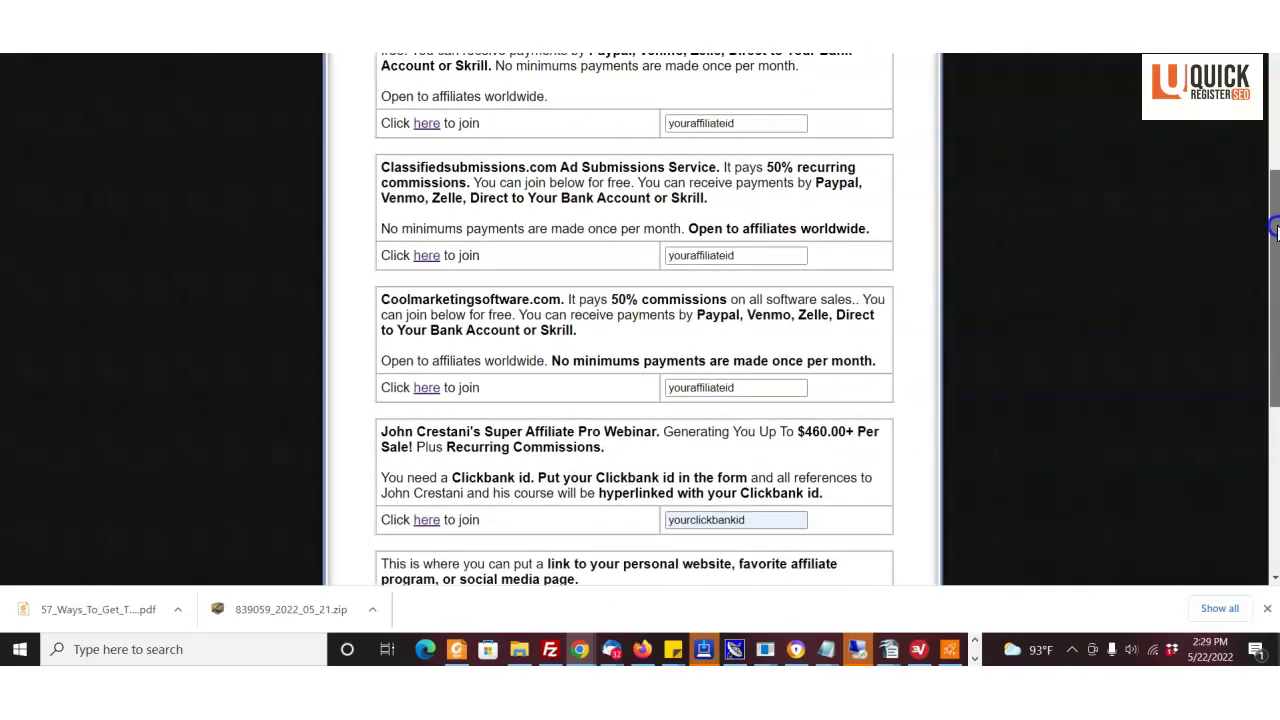
scroll(634, 320, down, 1)
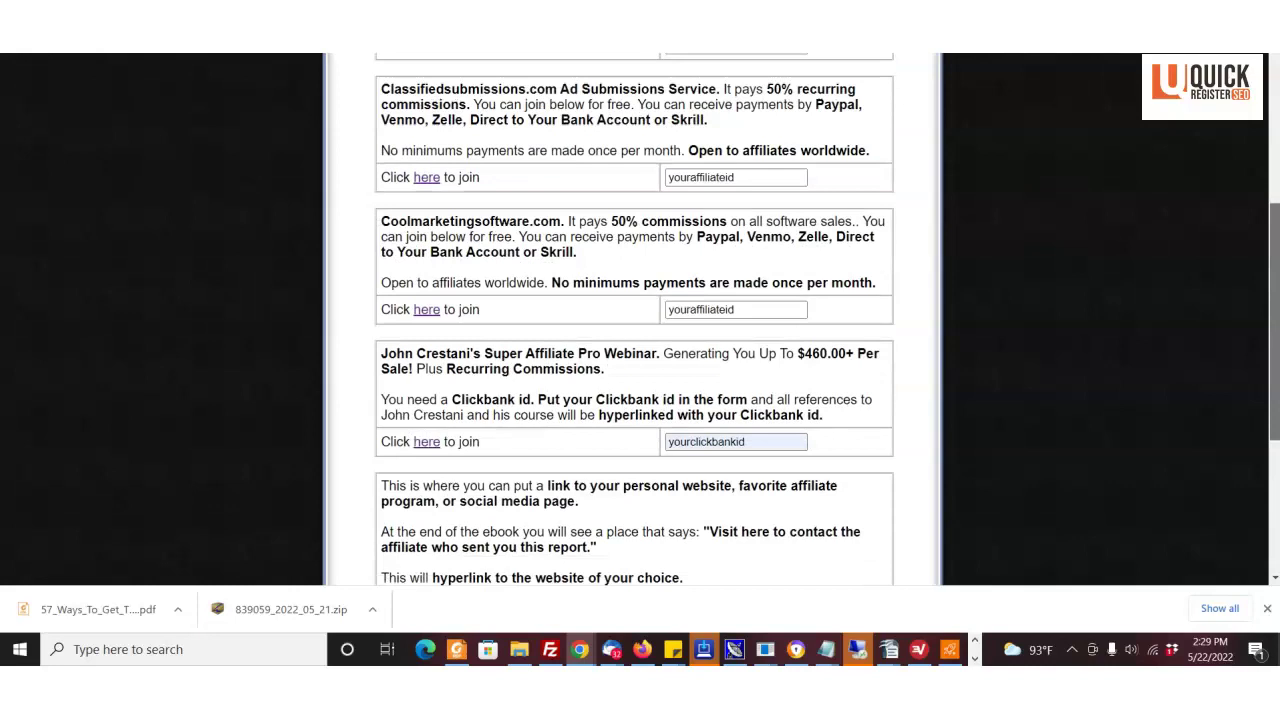
scroll(634, 320, down, 2)
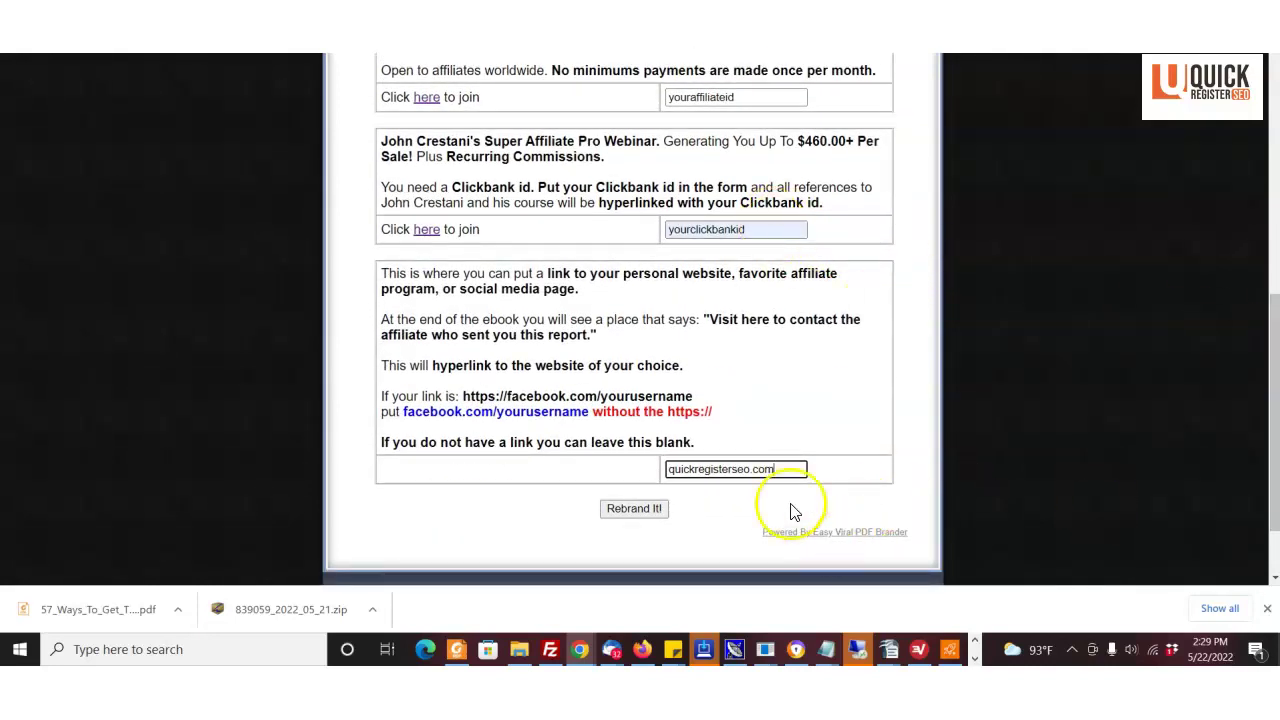
click(648, 516)
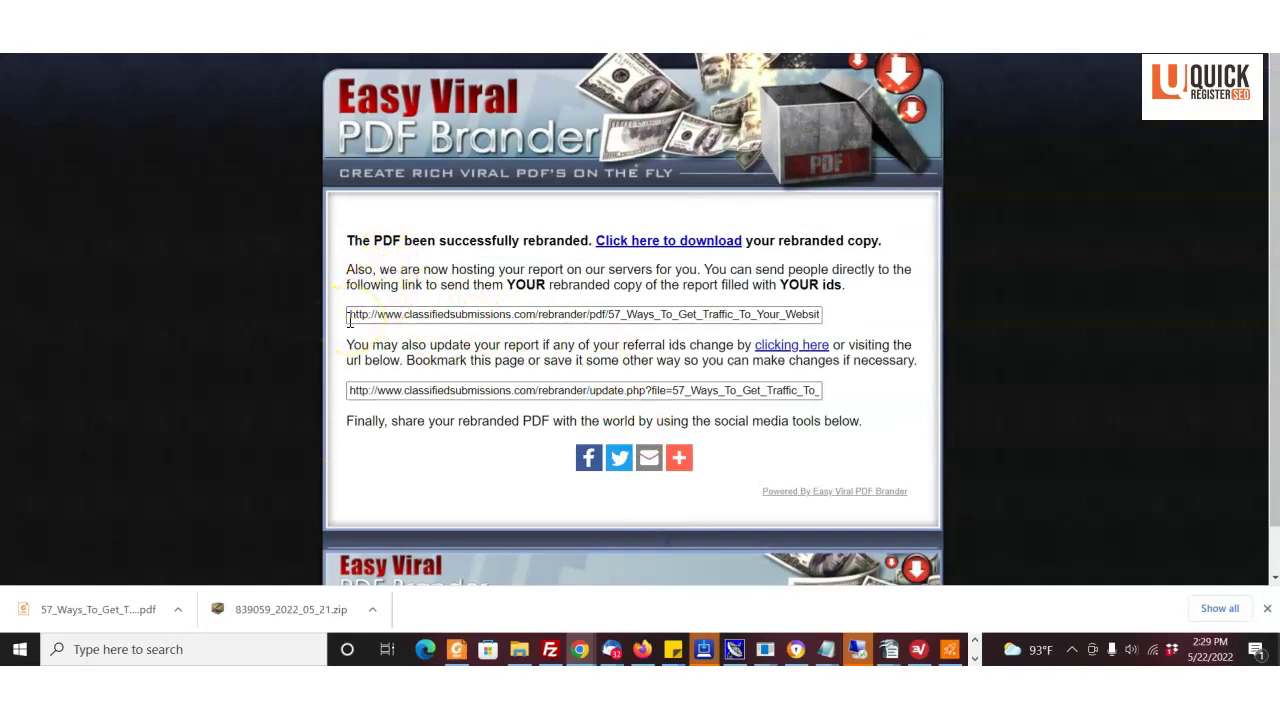
drag(349, 319, 843, 343)
click(396, 314)
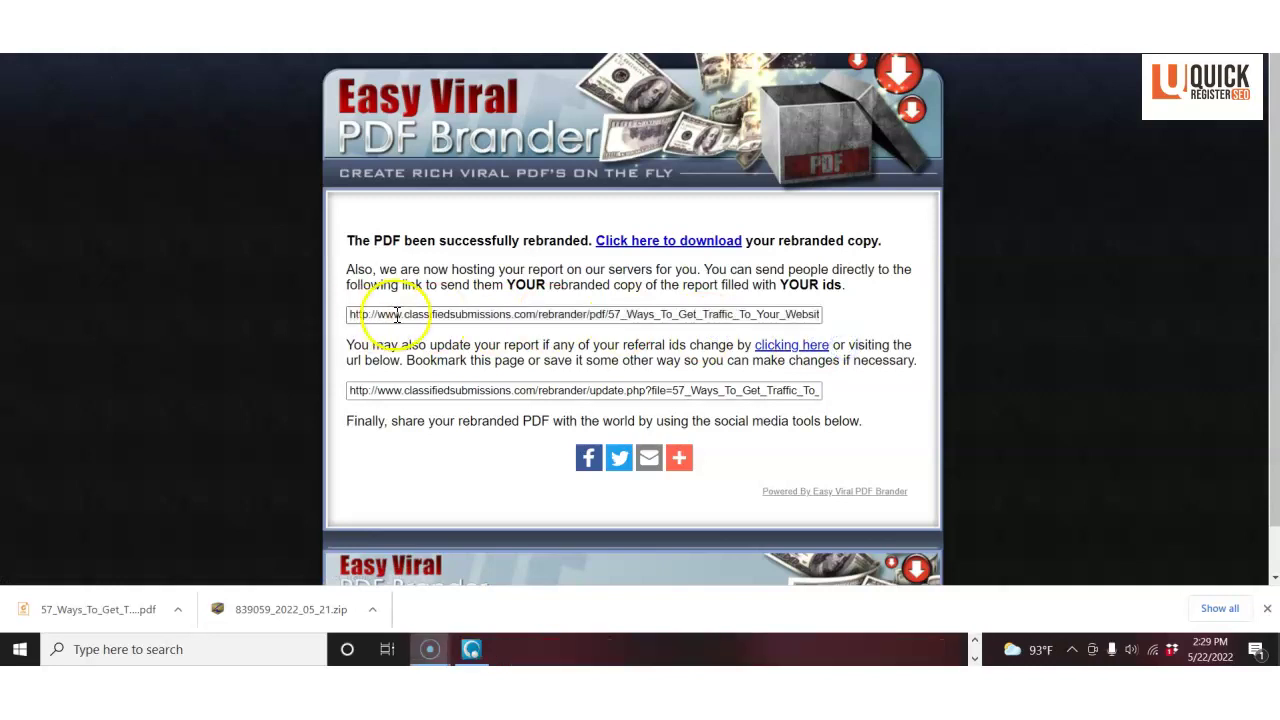
Download the rebranded PDF into Foxit Reader and check the GET TRAFFIC NOW button's link.
click(709, 245)
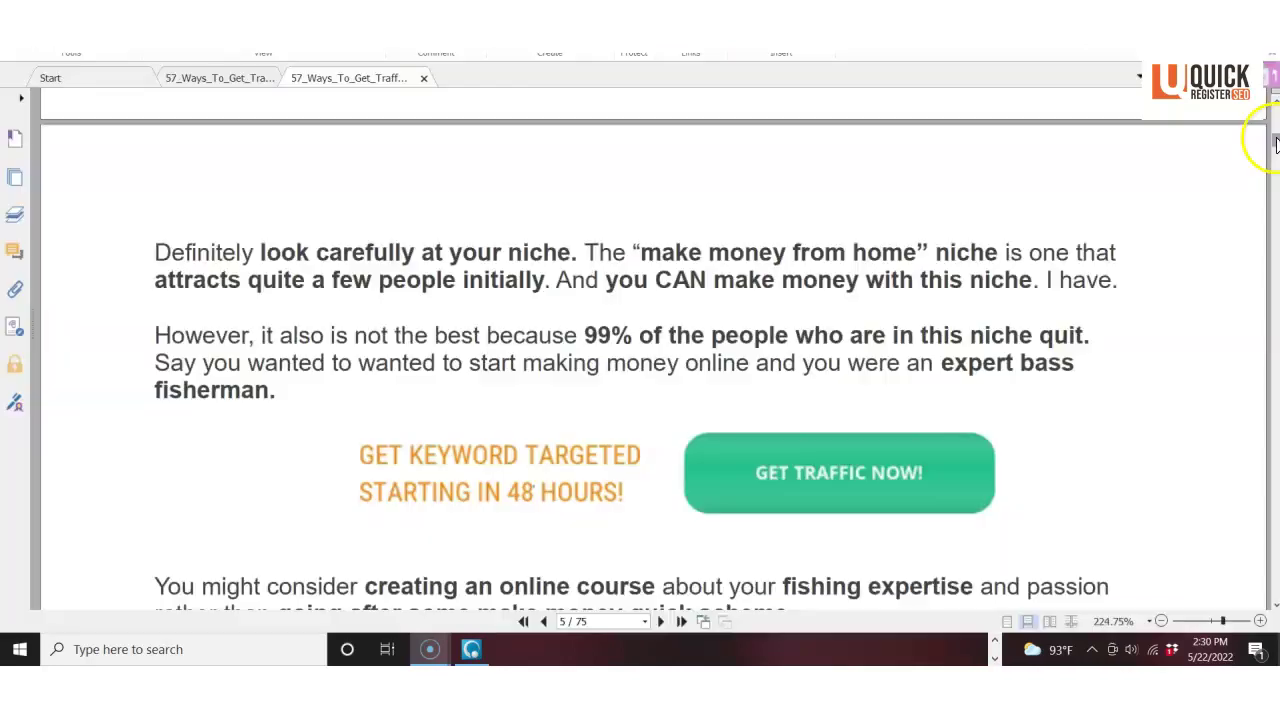
mouse_move(1275, 140)
mouse_down()
mouse_move(1275, 124)
mouse_move(1275, 142)
mouse_up()
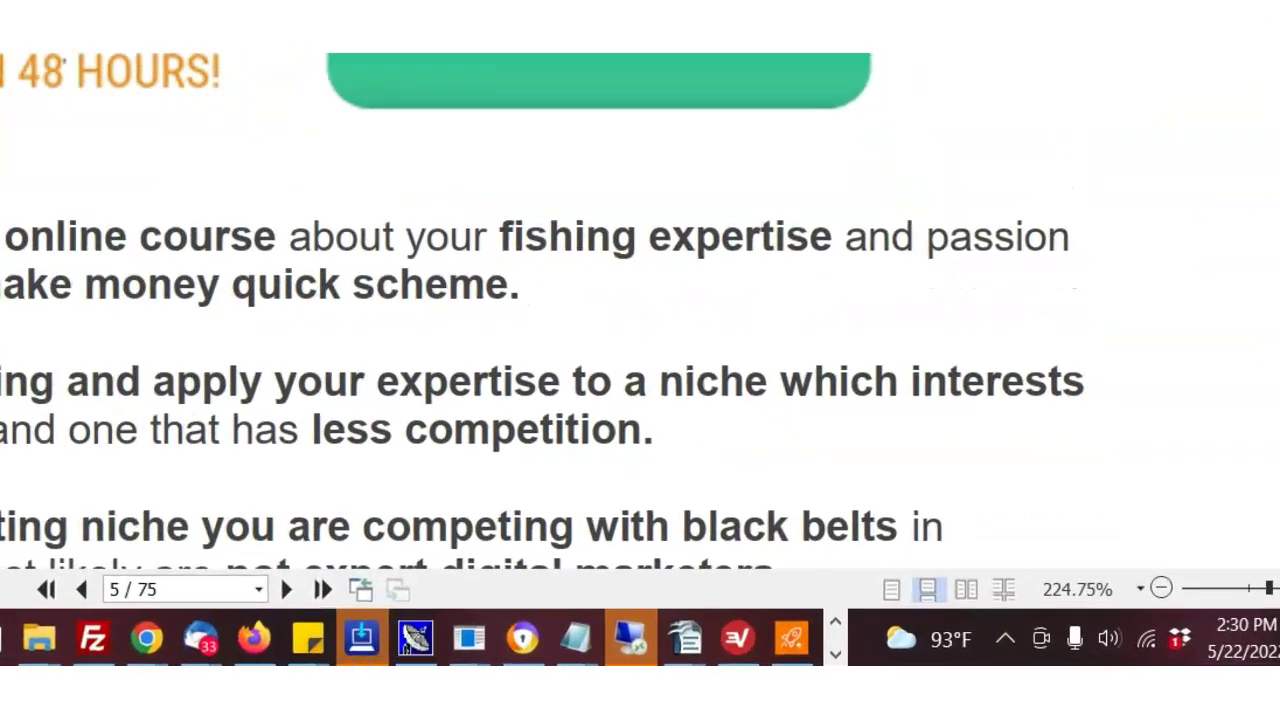
click(398, 140)
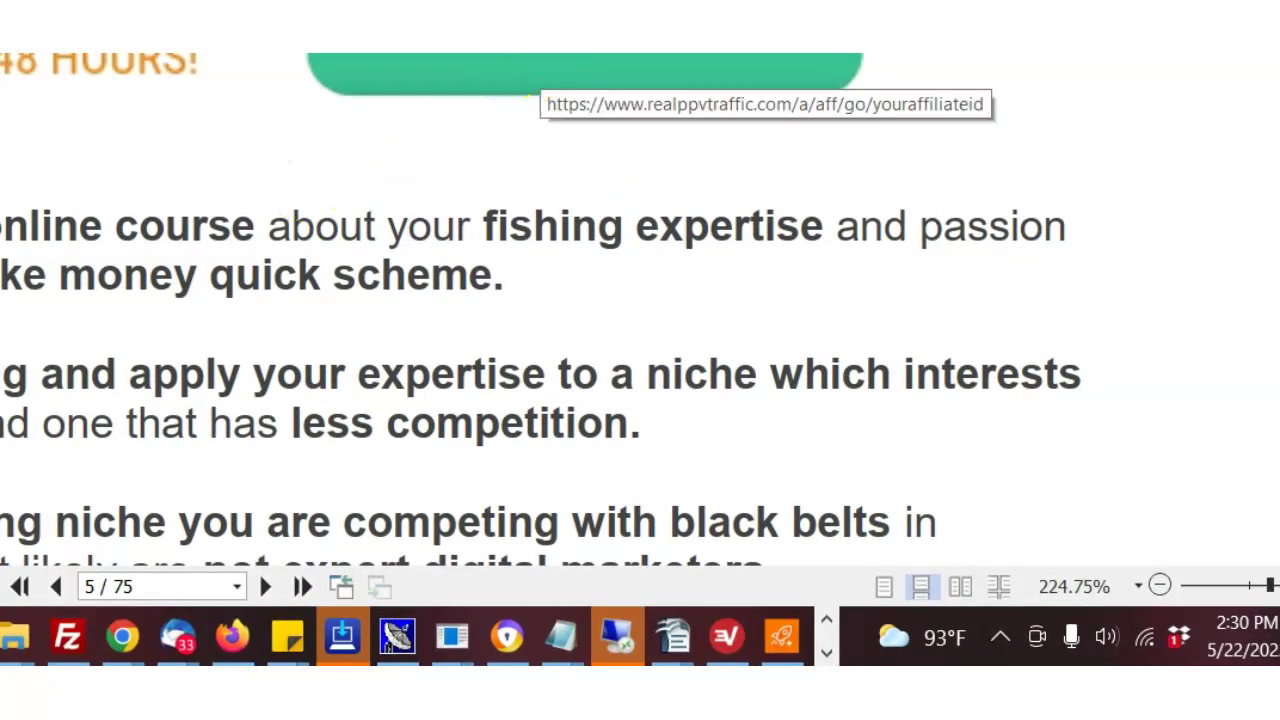
Scroll through the pages and confirm the Realppvtraffic banner links to the youraffiliateid URL.
scroll(570, 310, down, 20)
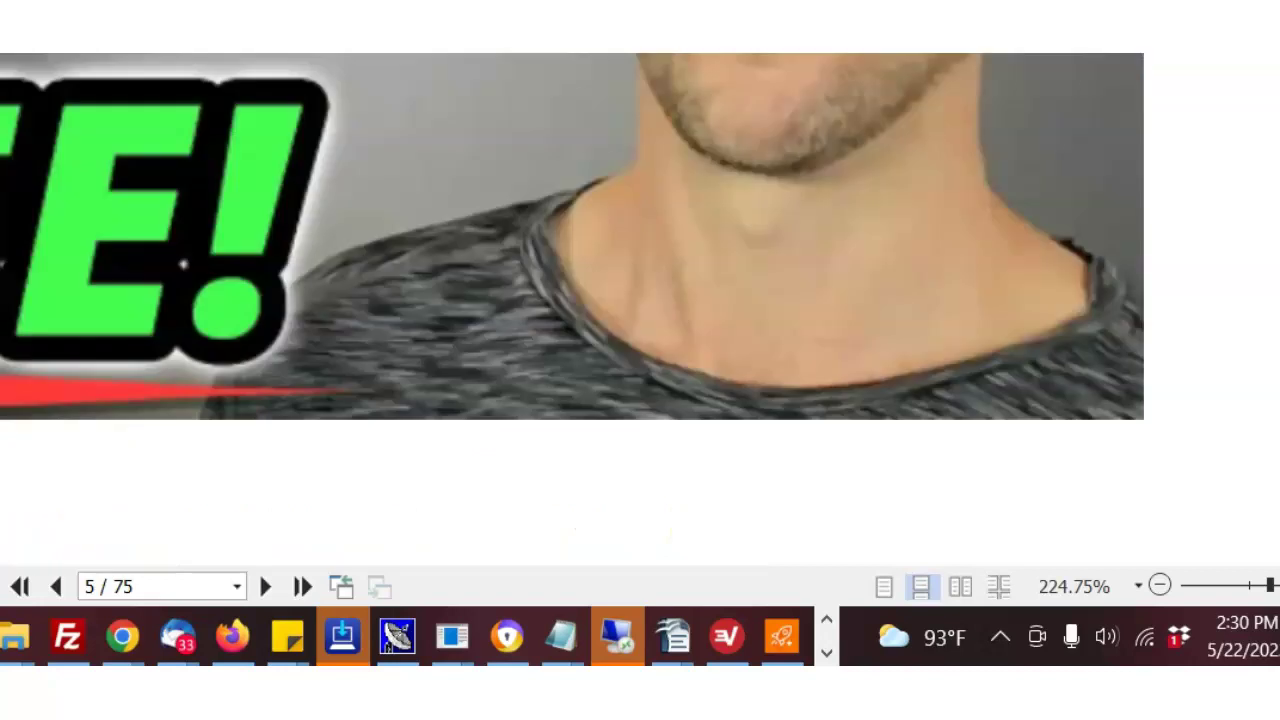
scroll(570, 310, down, 10)
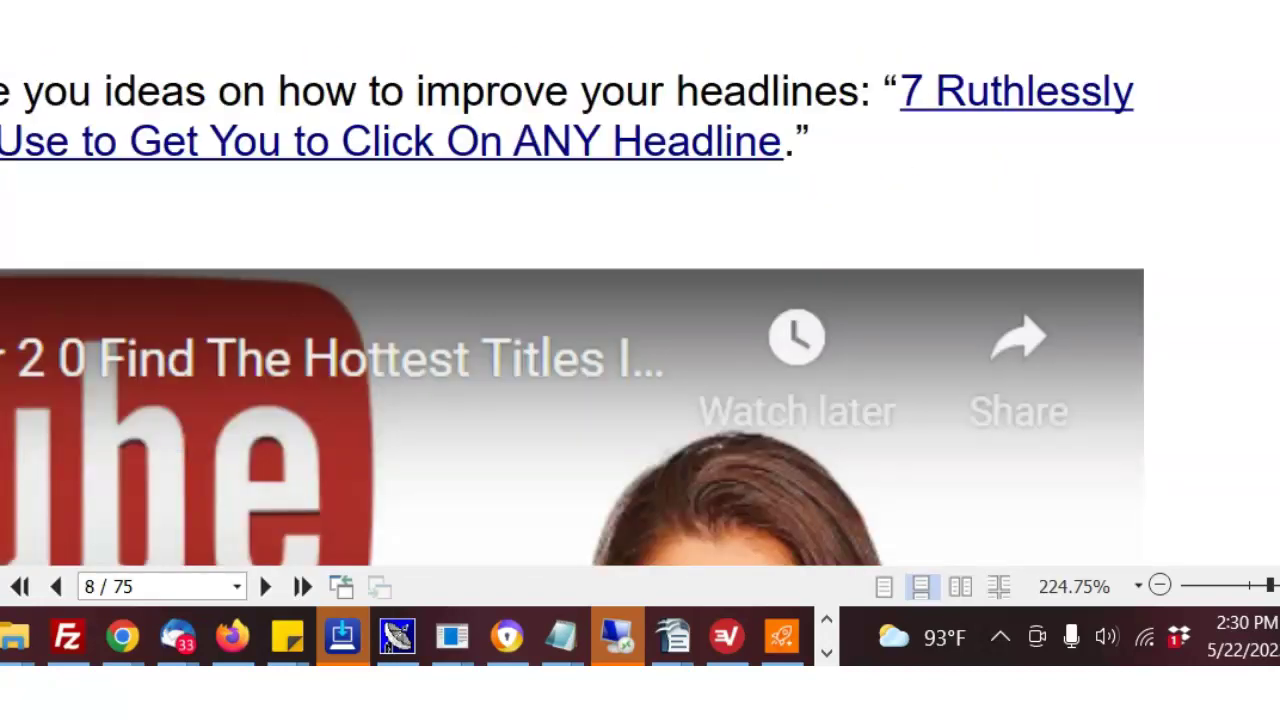
scroll(570, 310, down, 10)
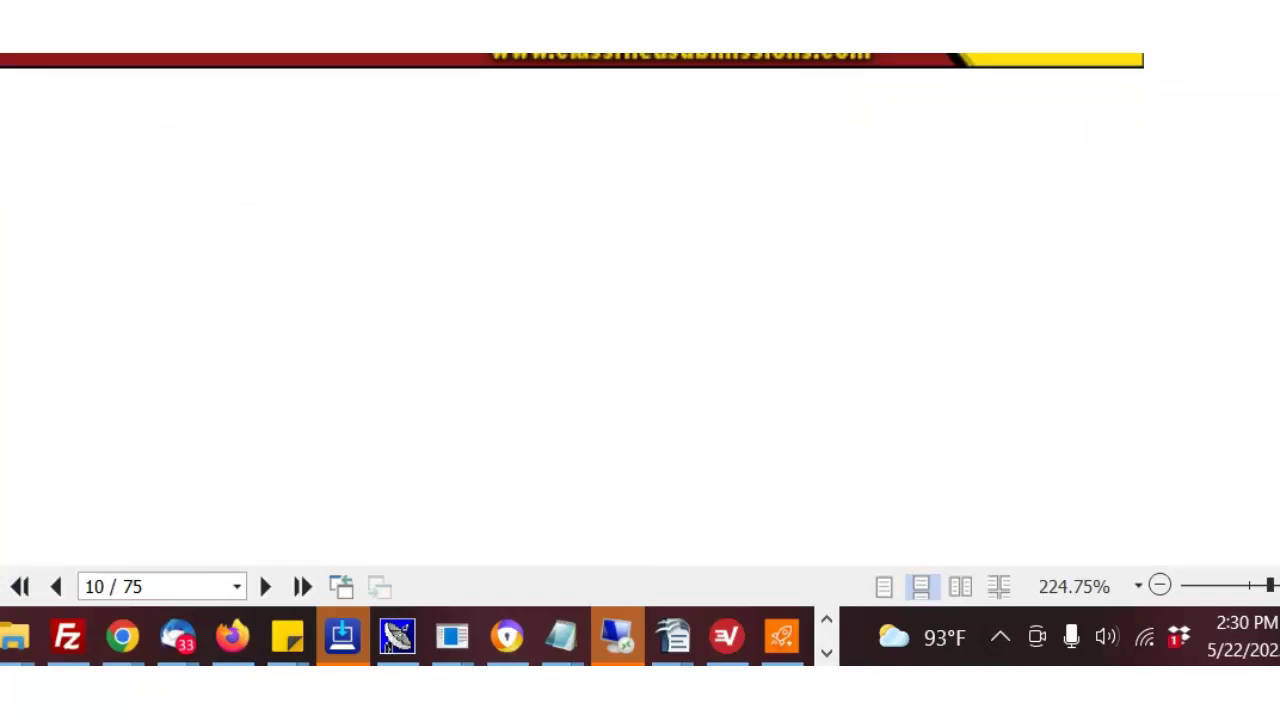
scroll(570, 310, down, 20)
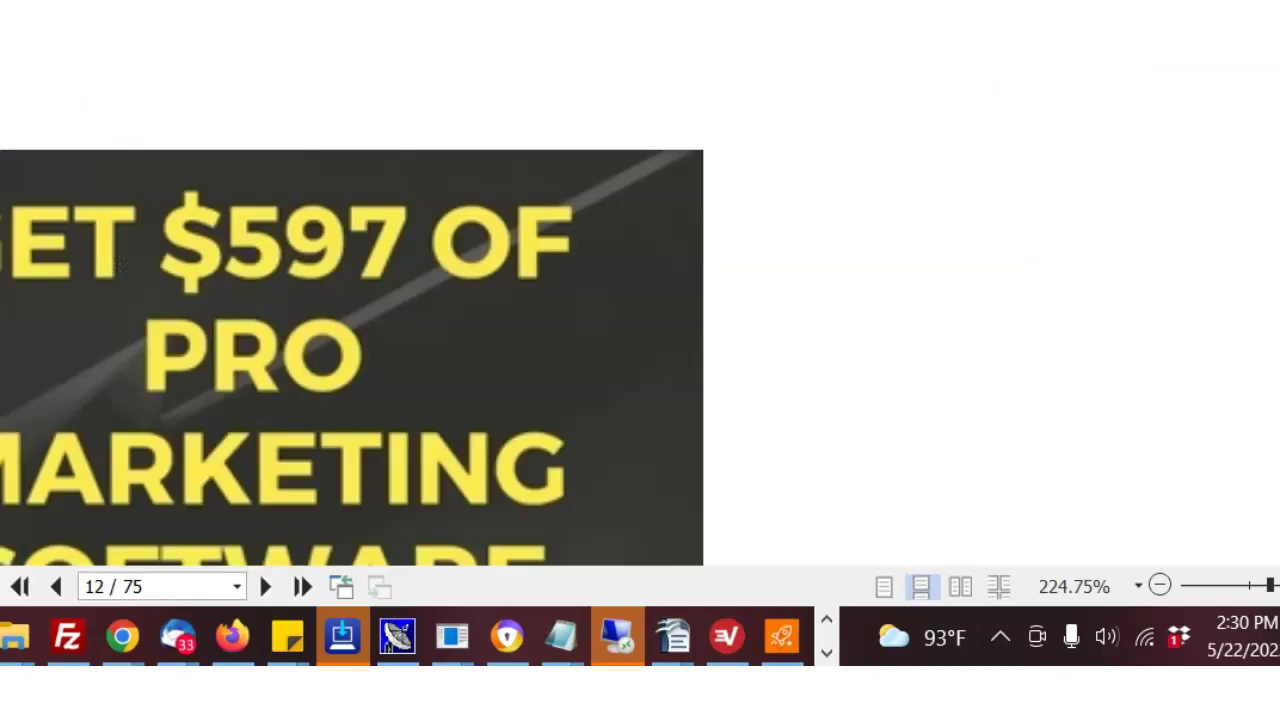
scroll(570, 310, down, 6)
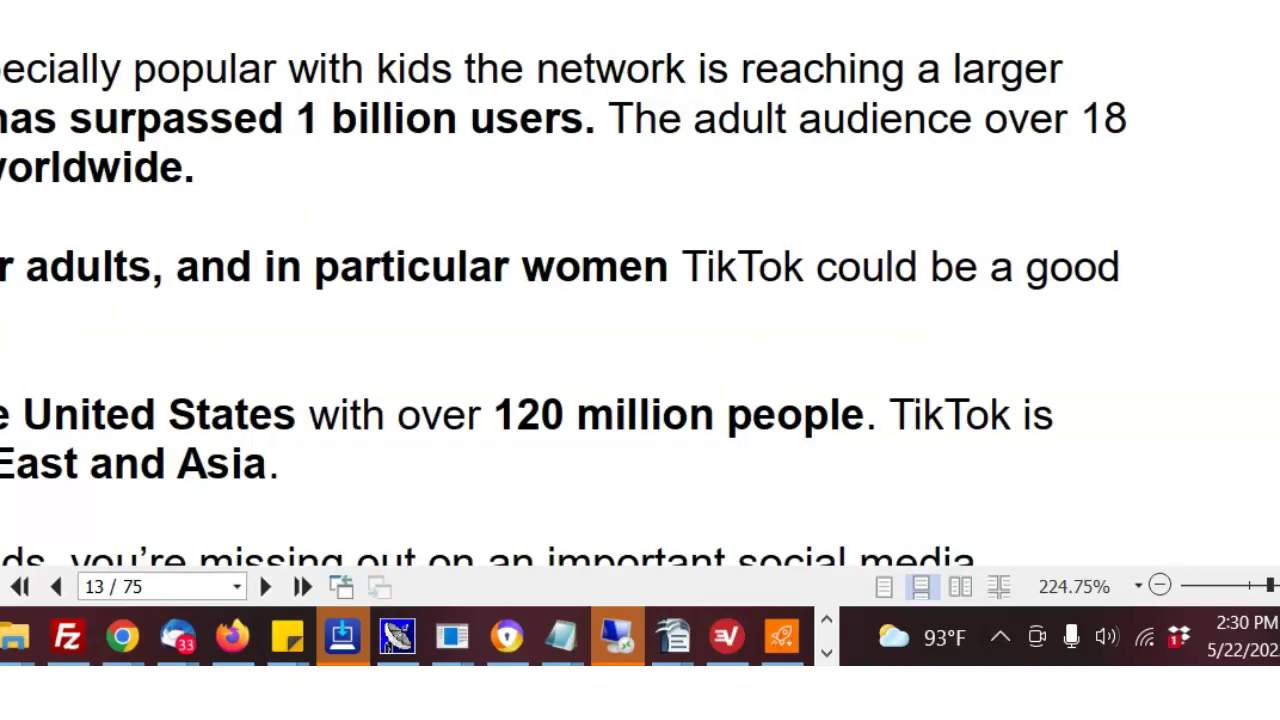
scroll(570, 310, down, 5)
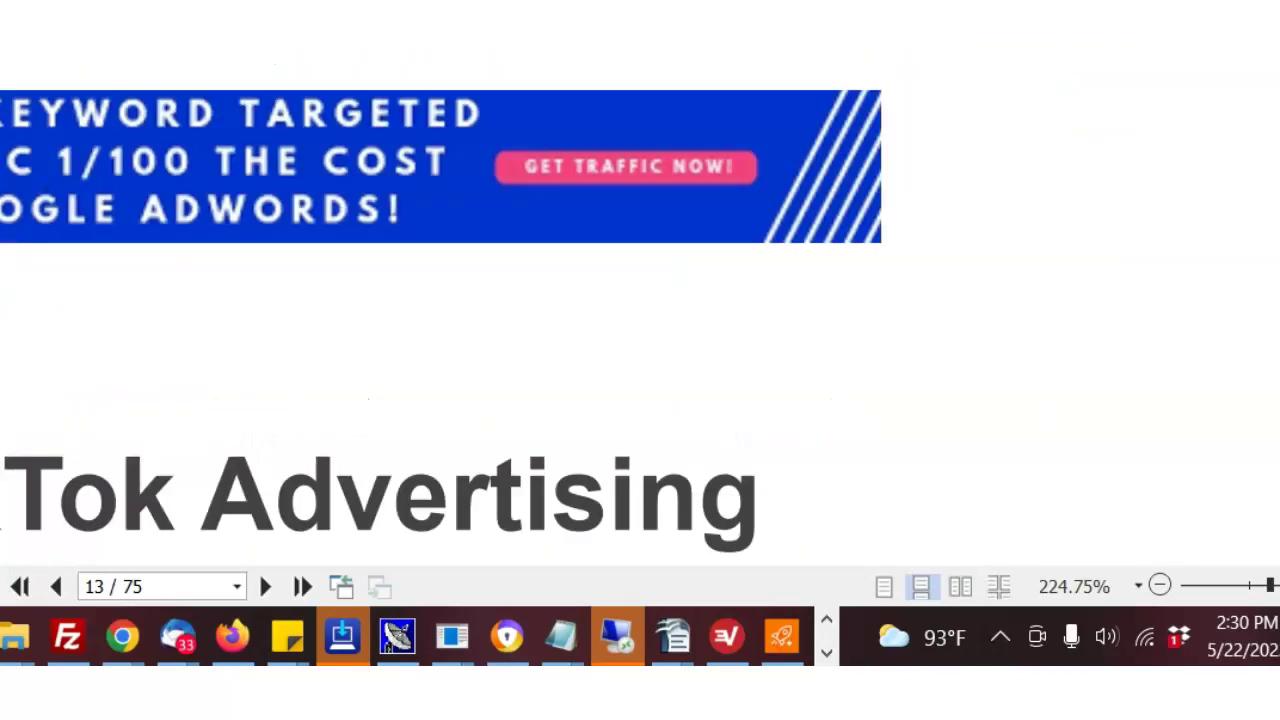
click(323, 197)
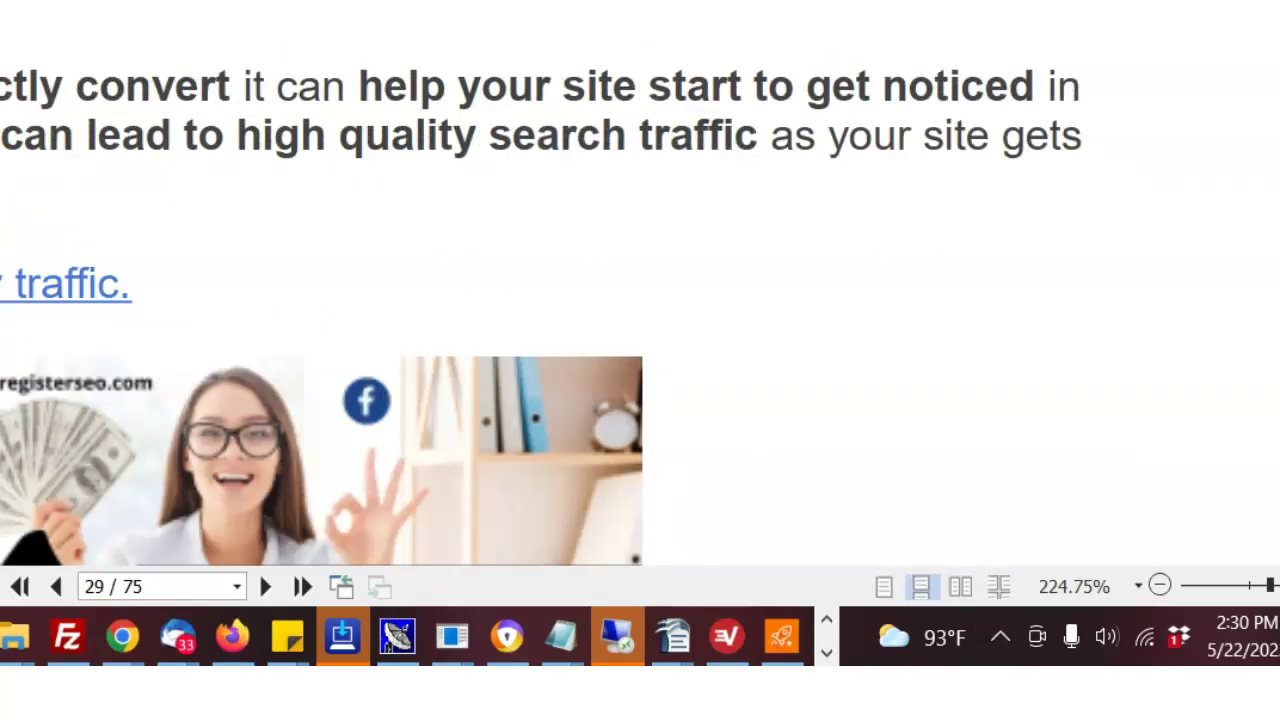
scroll(572, 310, down, 5)
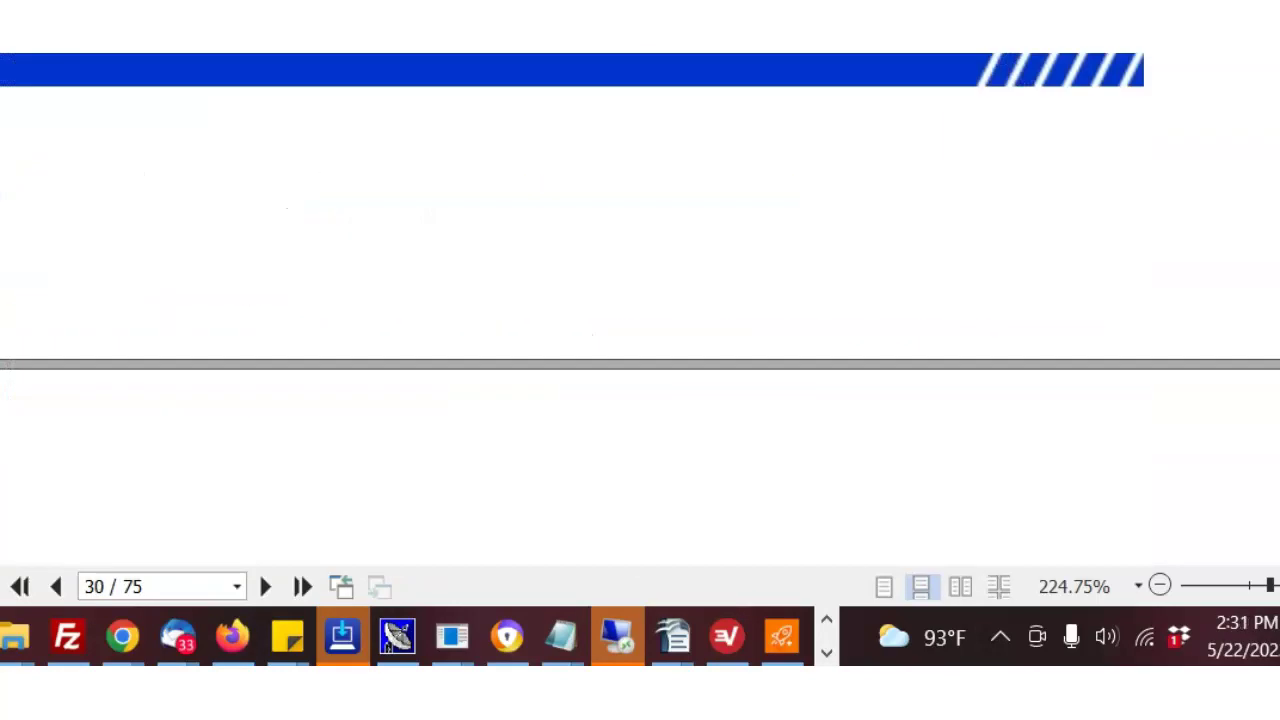
scroll(572, 310, down, 10)
scroll(572, 310, down, 10)
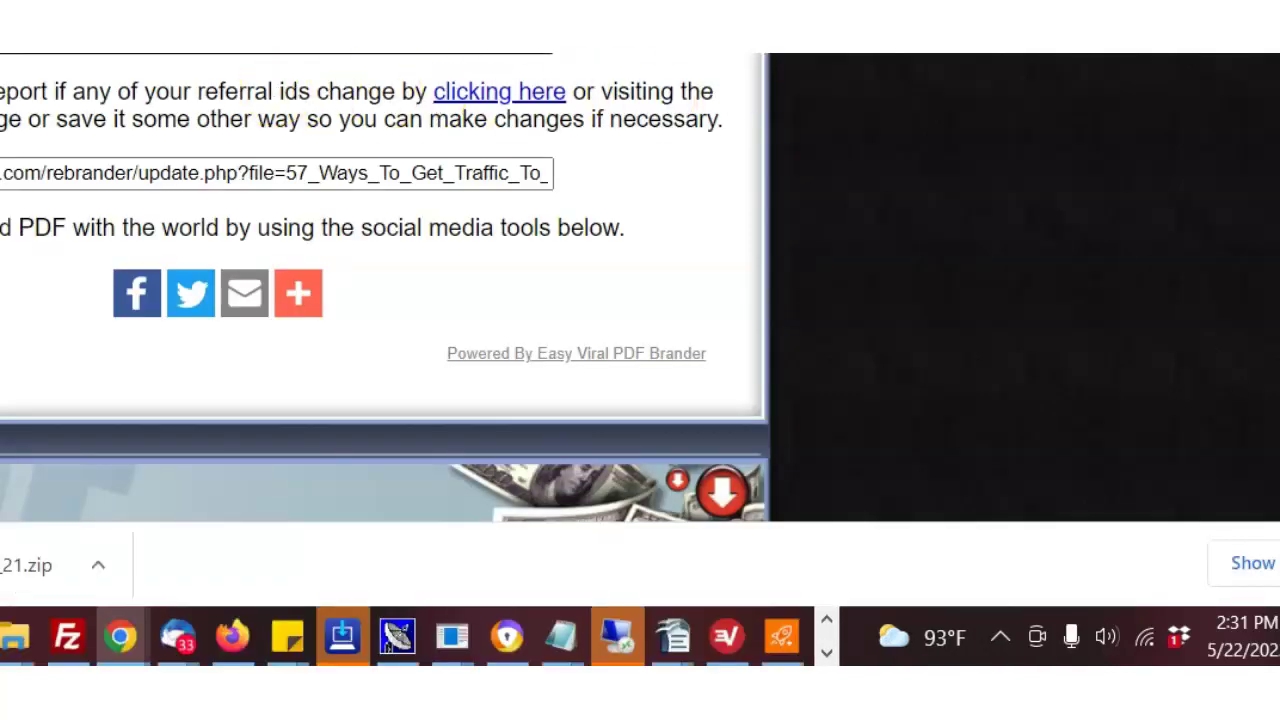
Copy the hosted rebranded PDF link and switch to the Bitly tab.
right_click(210, 173)
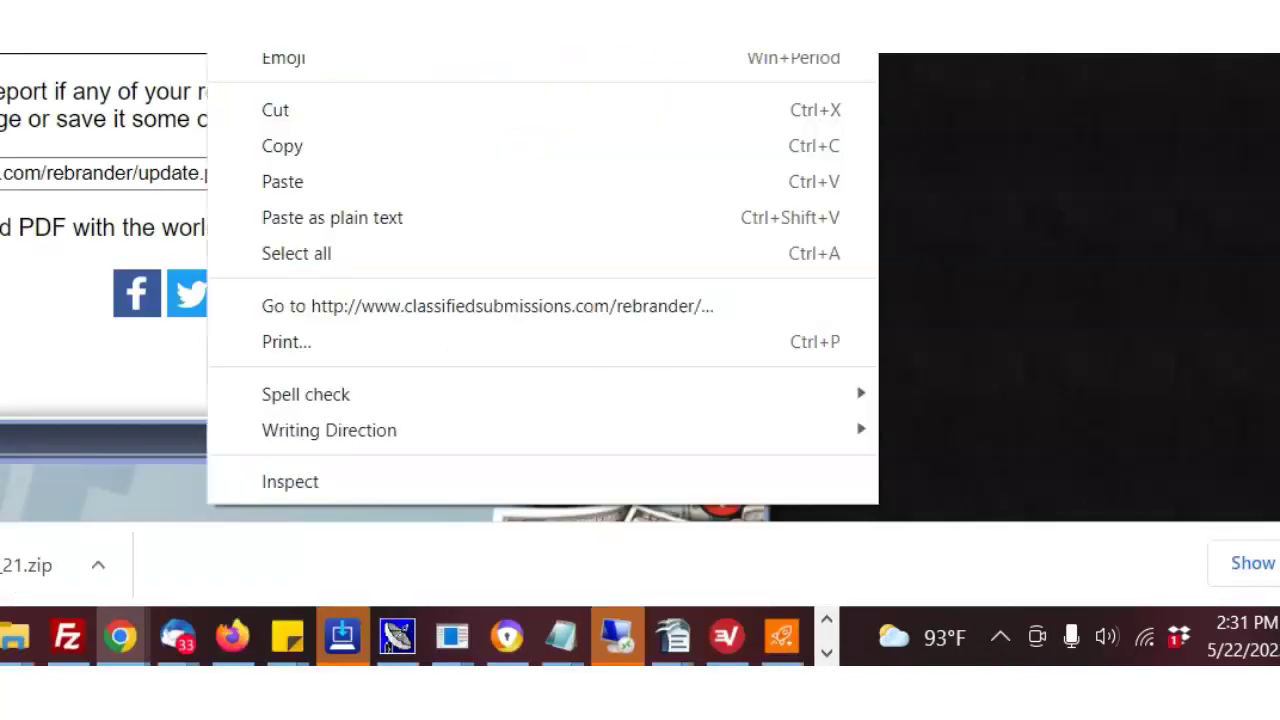
click(298, 146)
key(ctrl+Tab)
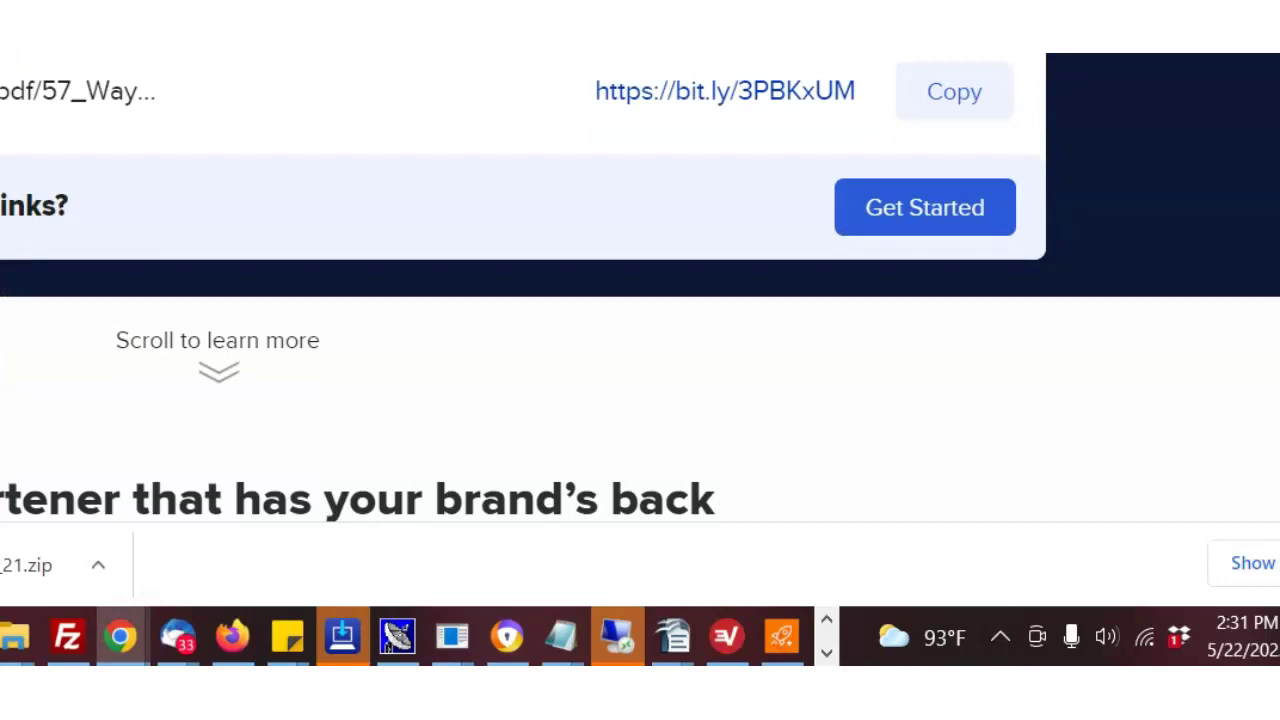
click(955, 100)
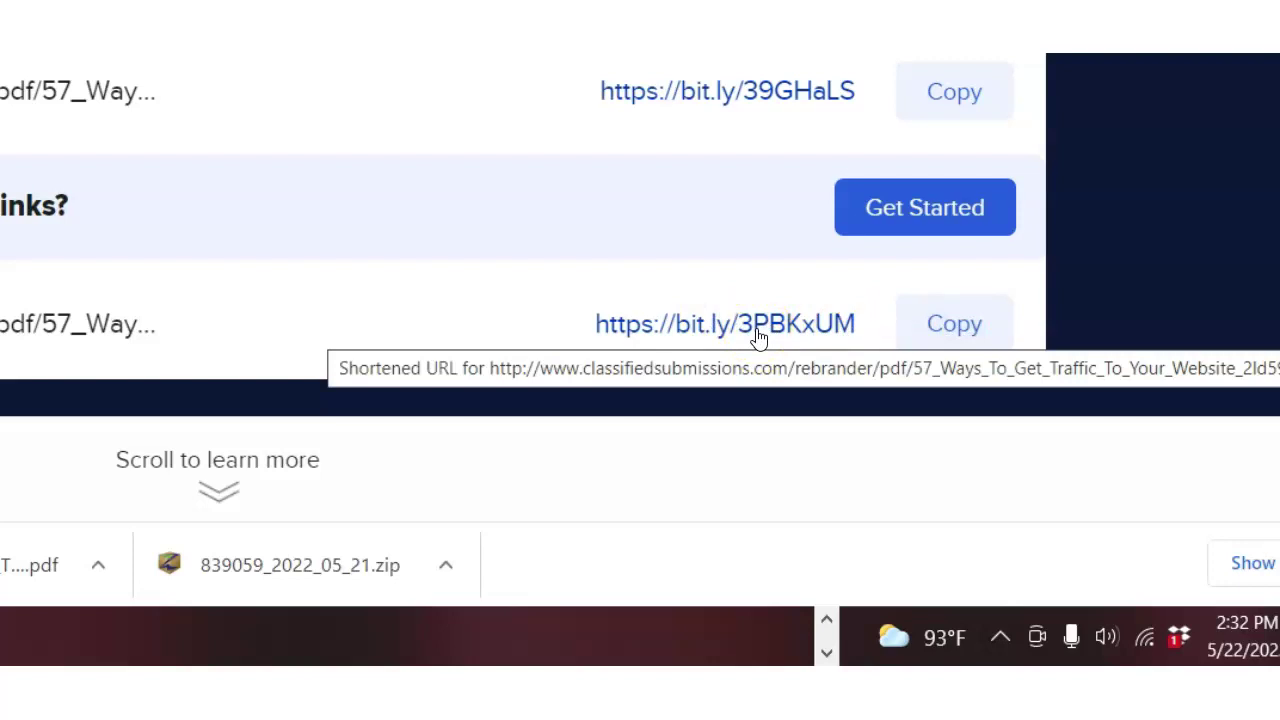
click(750, 316)
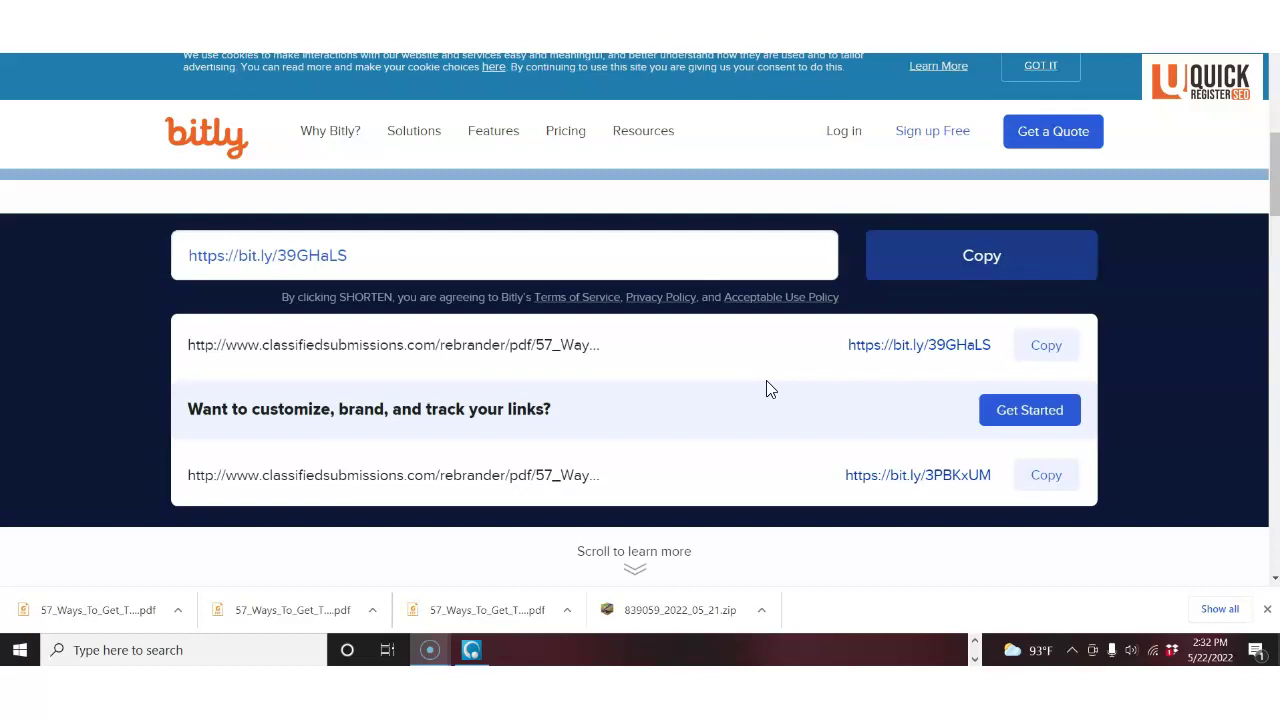
click(677, 398)
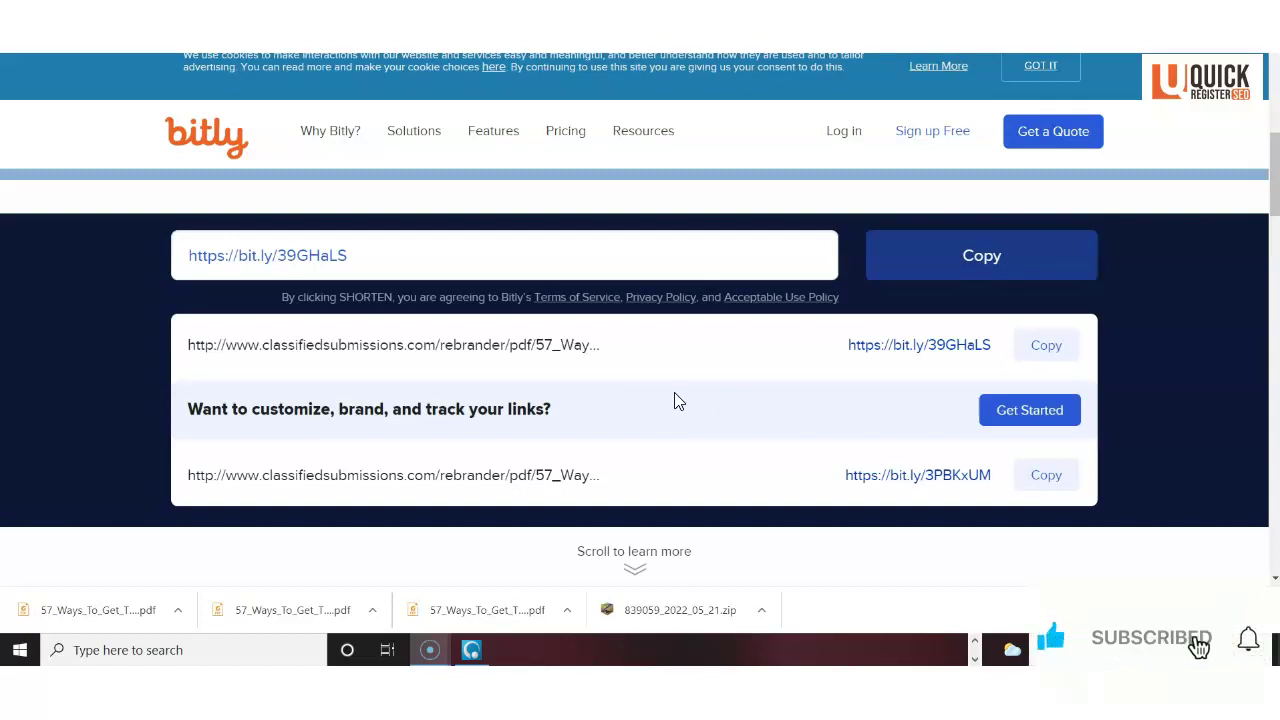
click(617, 385)
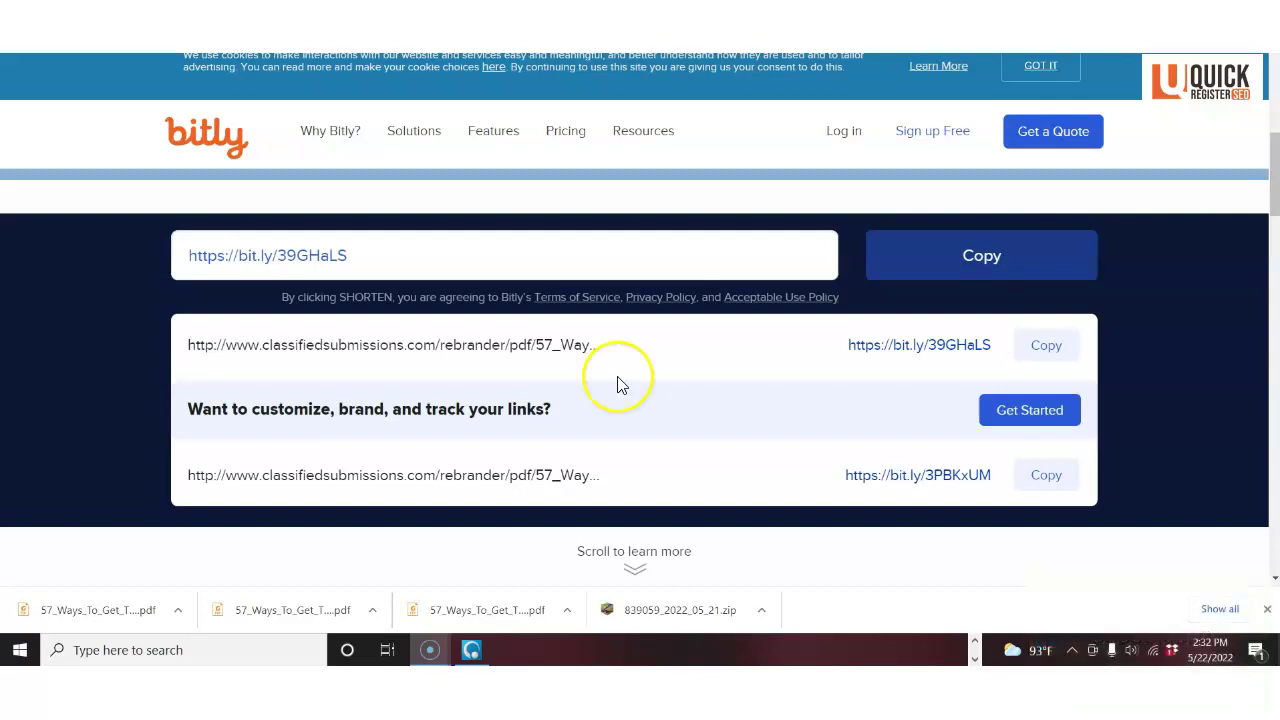